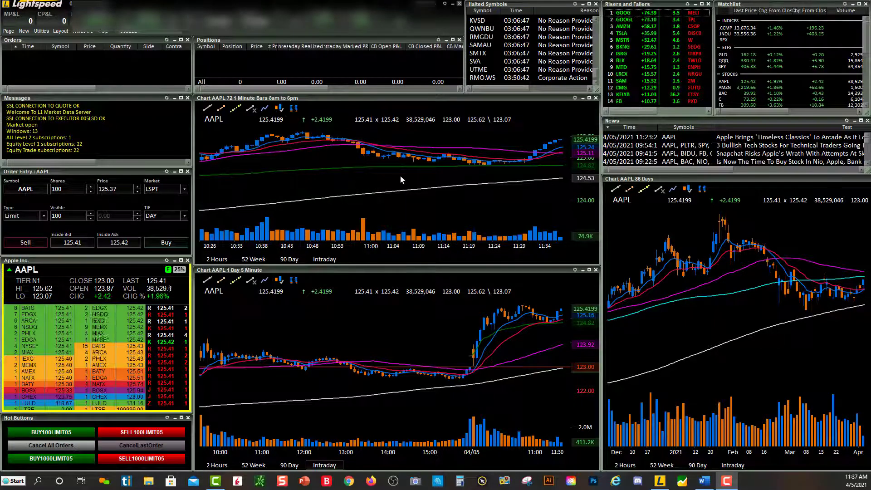
# - Close the AAPL 5-minute and 86-day charts and the News, Watchlist, Risers and Fallers, and Halted Symbols windows
pyautogui.click(596, 269)
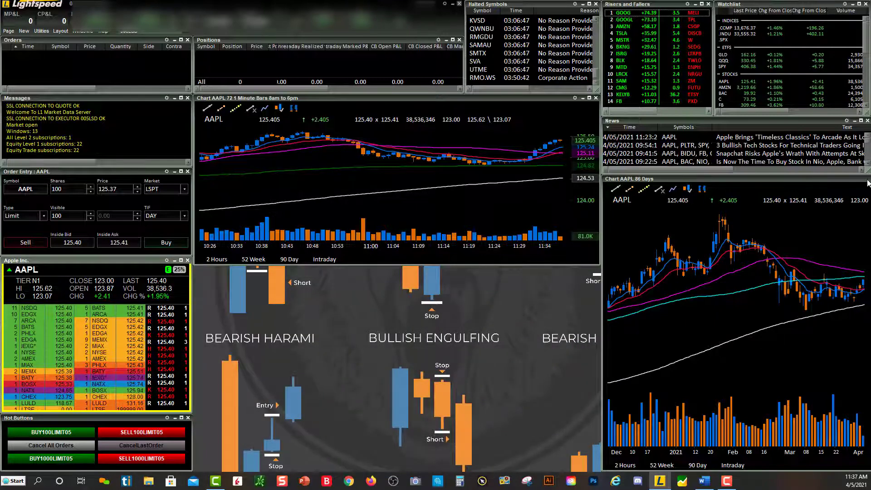
pyautogui.moveTo(861, 181); pyautogui.dragTo(811, 181)
pyautogui.click(851, 179)
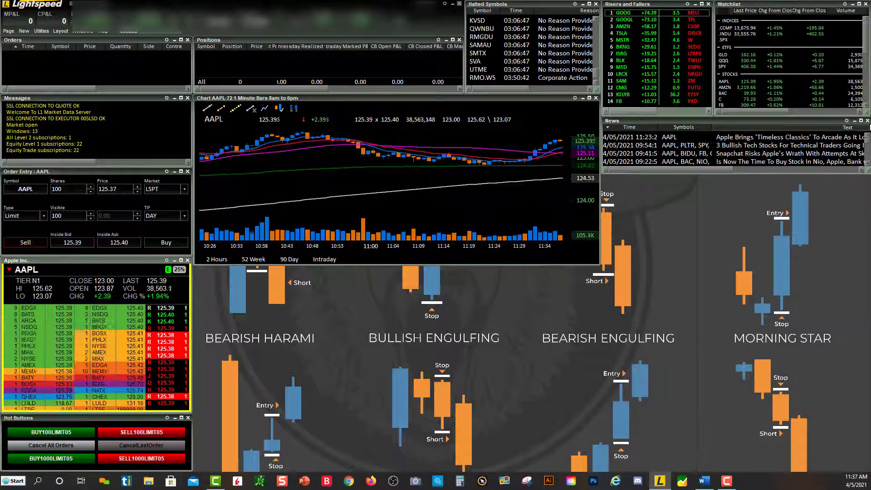
pyautogui.click(867, 121)
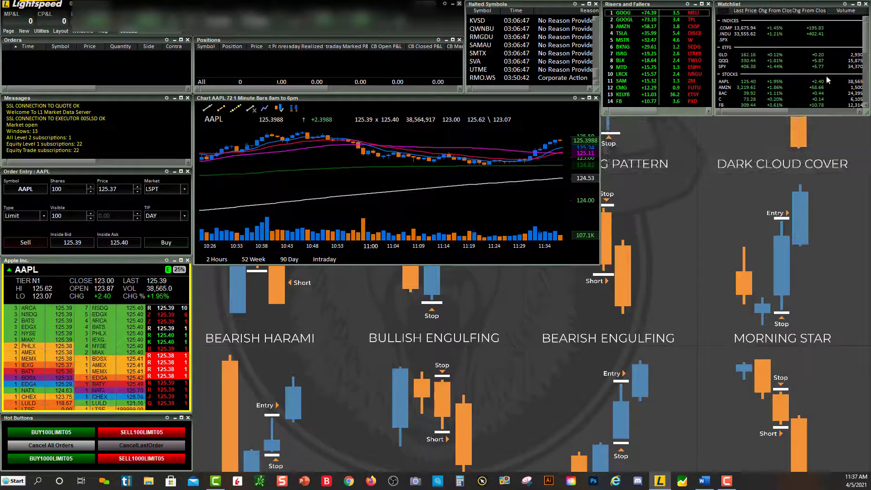
pyautogui.click(868, 4)
pyautogui.click(709, 5)
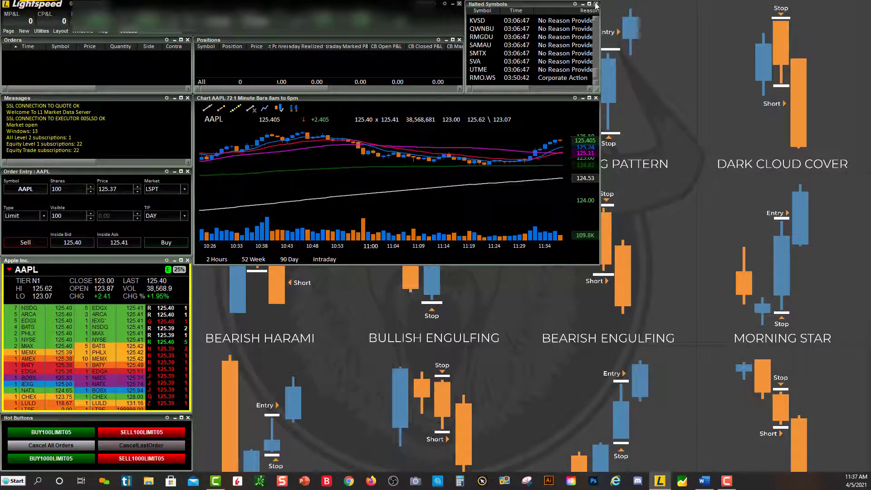
pyautogui.click(596, 5)
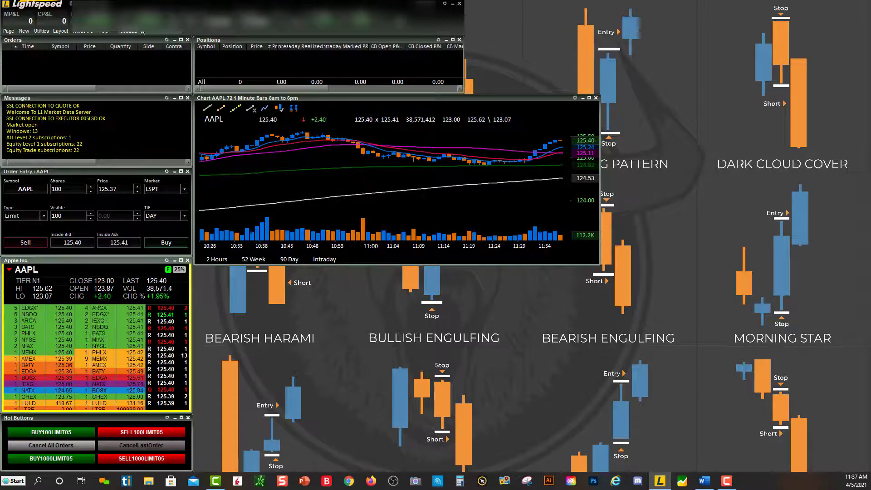
# - Open a new Level 2 window and place it on the empty desktop area beside the Hot Buttons window
pyautogui.click(24, 30)
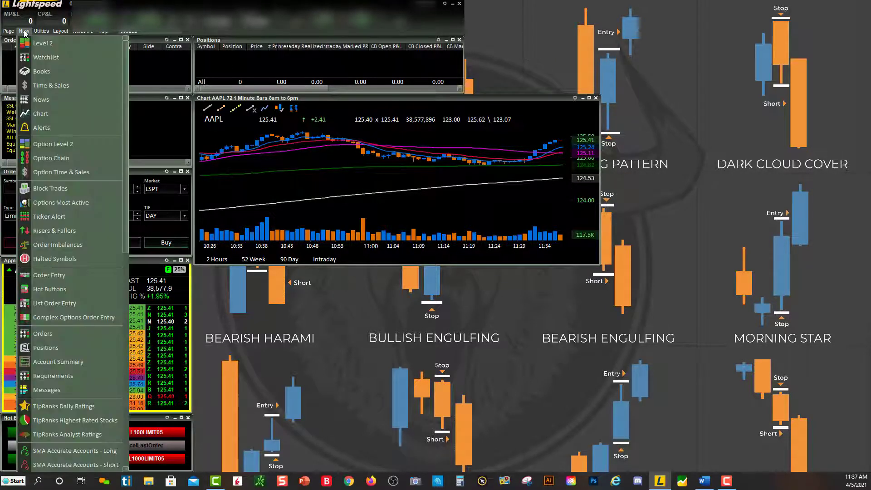
pyautogui.click(39, 44)
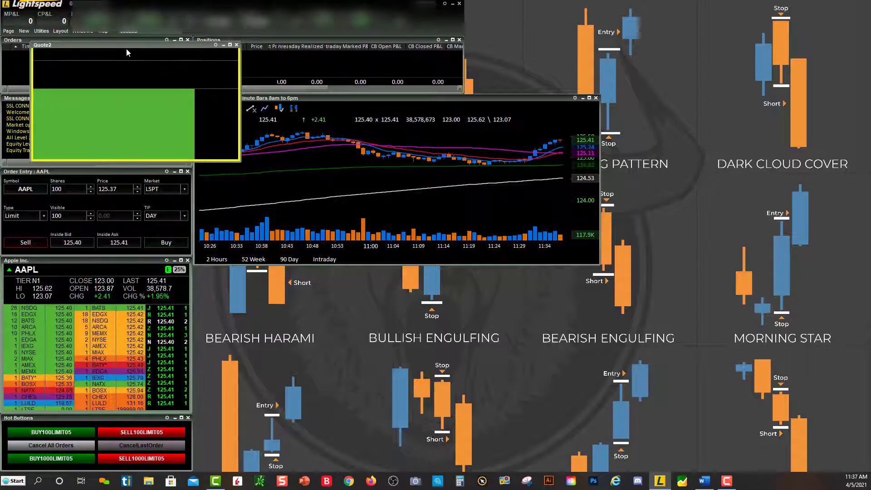
pyautogui.click(266, 329)
pyautogui.moveTo(351, 338); pyautogui.dragTo(293, 352)
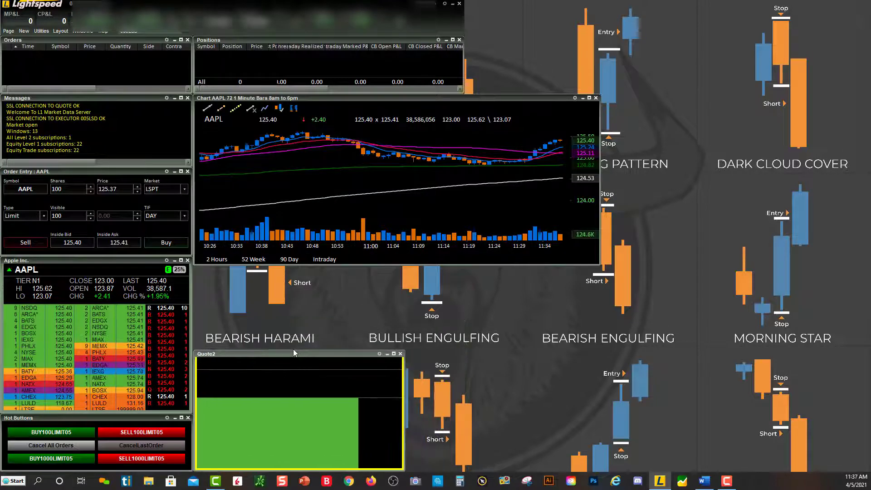
# - Close the Hot Buttons window, lower the AAPL Level 2 window into its place, and stretch the blank Level 2 window to matching height
pyautogui.click(188, 418)
pyautogui.moveTo(111, 262); pyautogui.dragTo(109, 324)
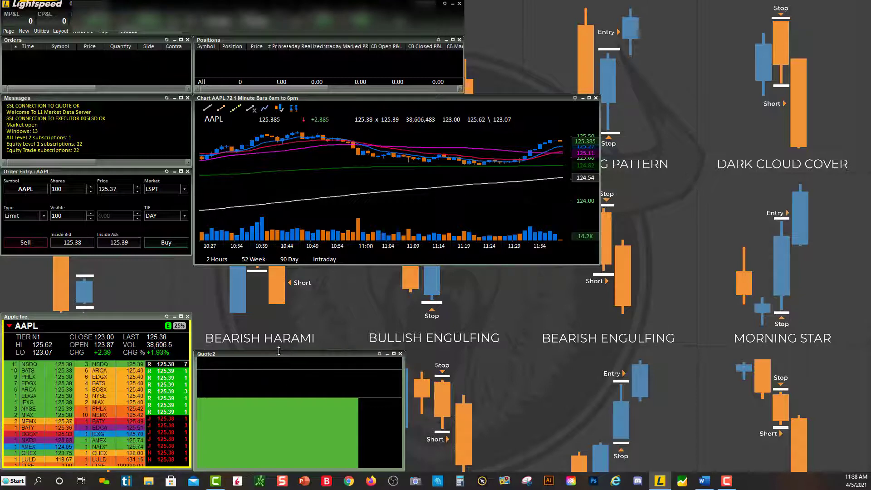
pyautogui.moveTo(279, 352); pyautogui.dragTo(274, 310)
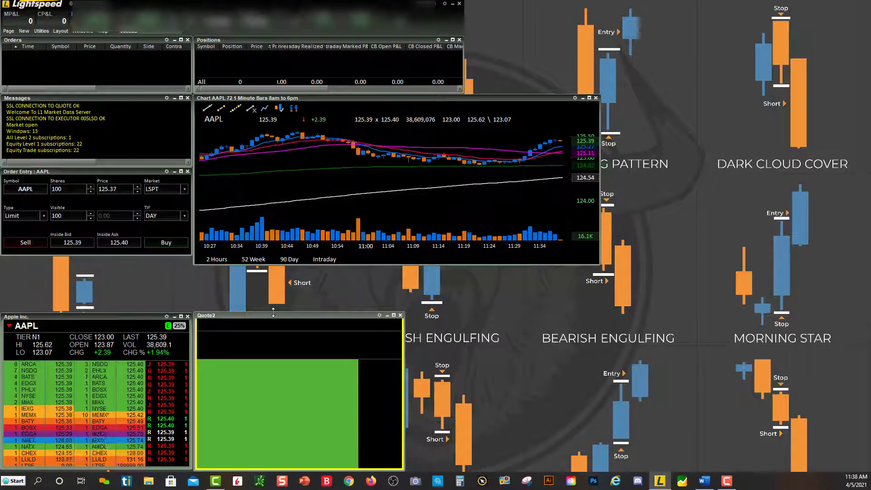
# - Load the symbol FB in the blank Level 2 window
pyautogui.click(218, 324)
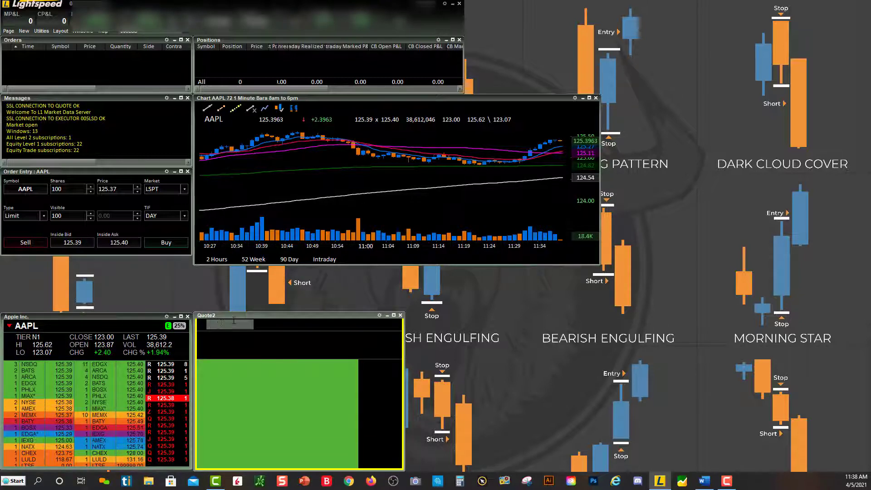
pyautogui.write('FB')
pyautogui.press('Return')
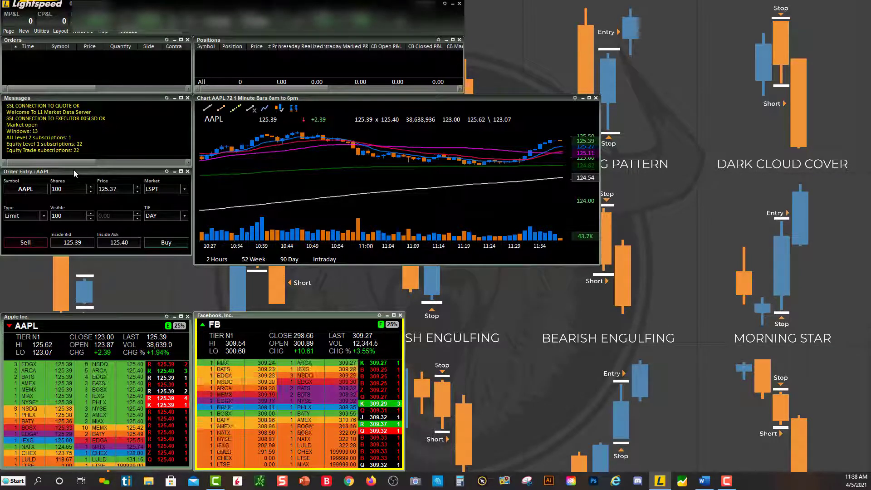
# - Switch focus between the AAPL and FB Level 2 windows, and move the Order Entry window directly above the AAPL one
pyautogui.click(125, 388)
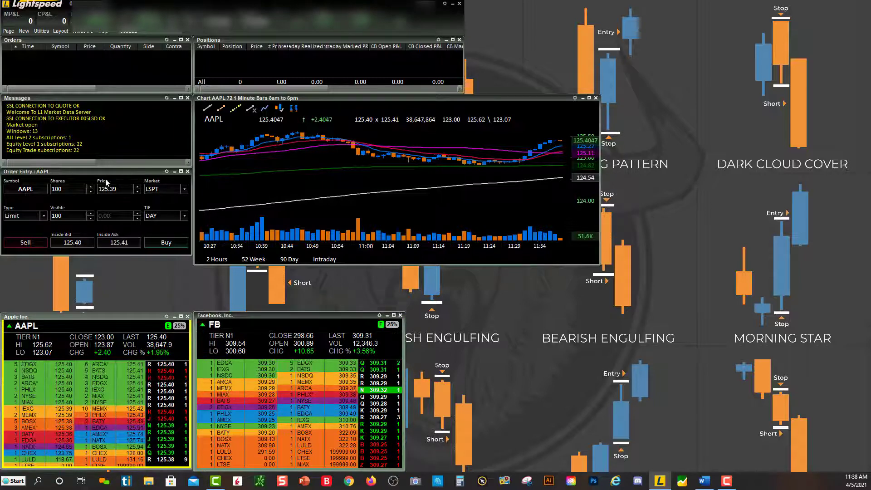
pyautogui.click(270, 380)
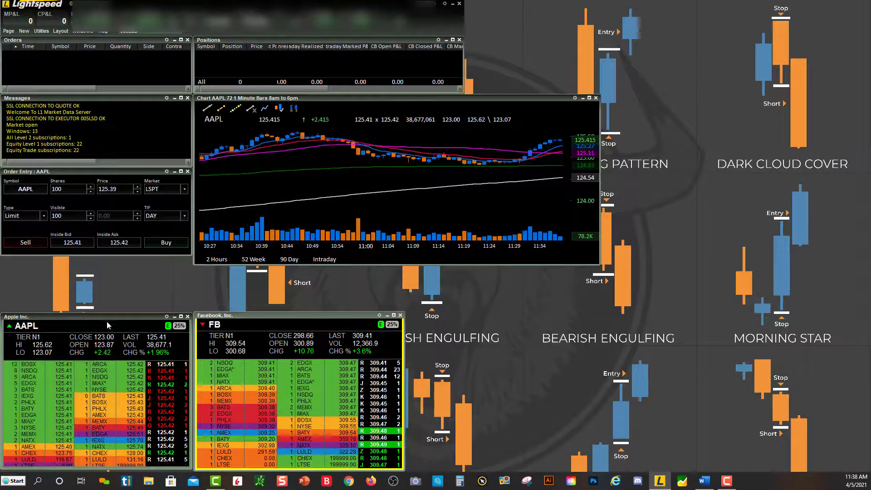
pyautogui.moveTo(89, 172); pyautogui.dragTo(88, 223)
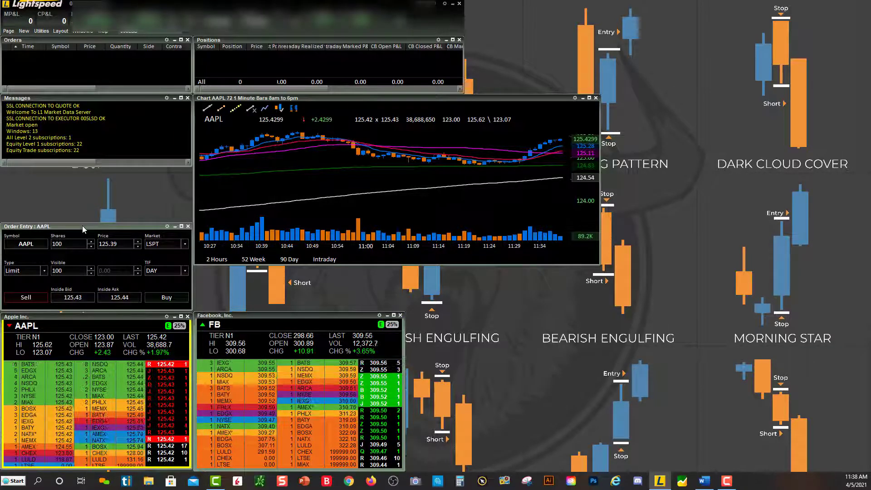
# - Link the Order Entry window to the FB quote window
pyautogui.rightClick(83, 226)
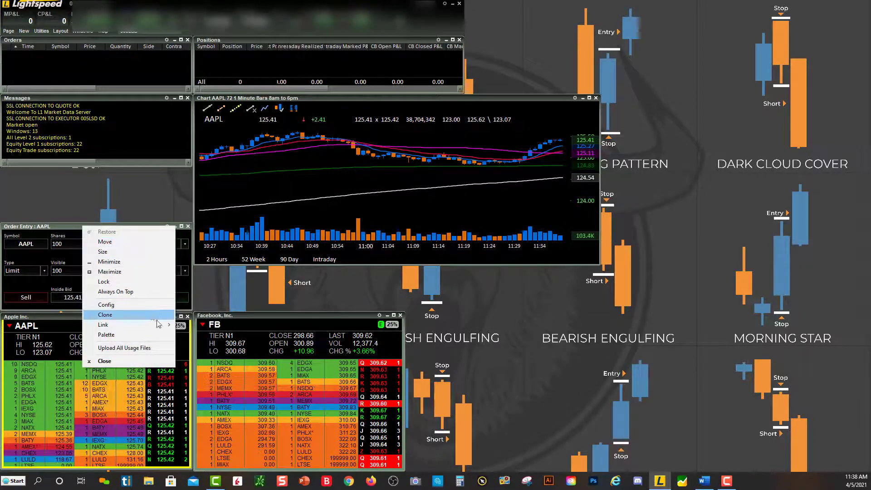
pyautogui.moveTo(172, 325)
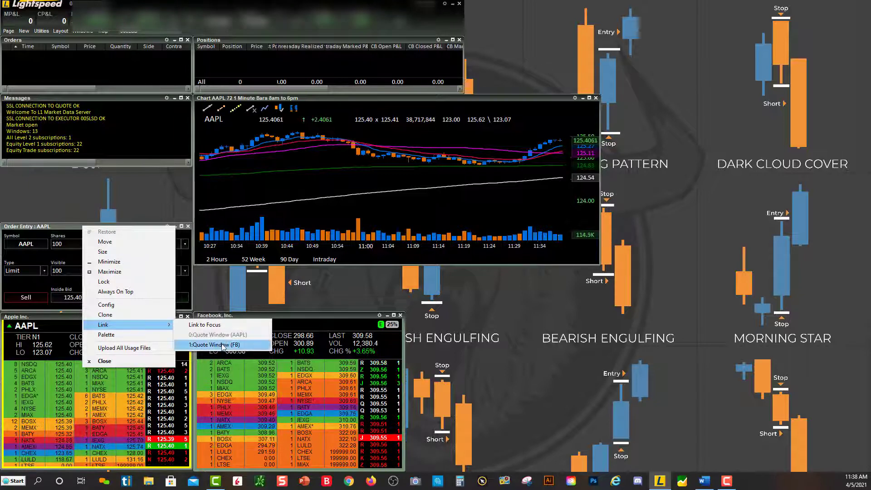
pyautogui.click(223, 346)
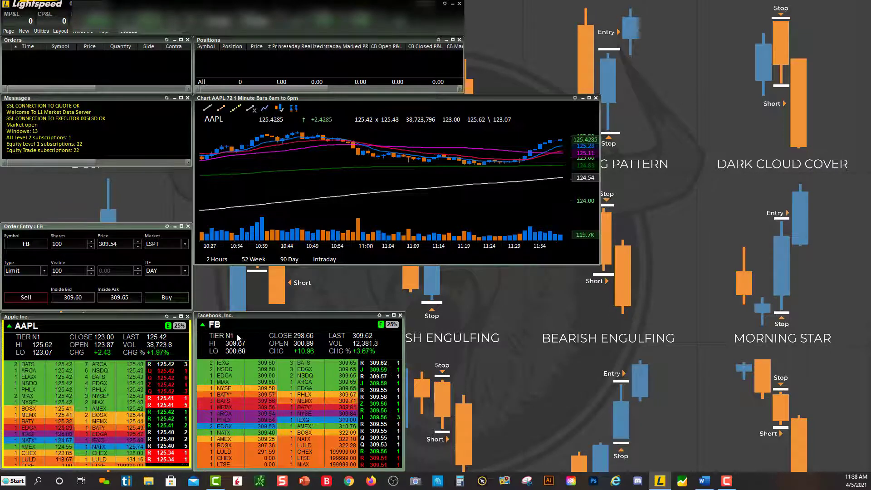
# - Link the Order Entry window back to the AAPL quote window
pyautogui.rightClick(100, 230)
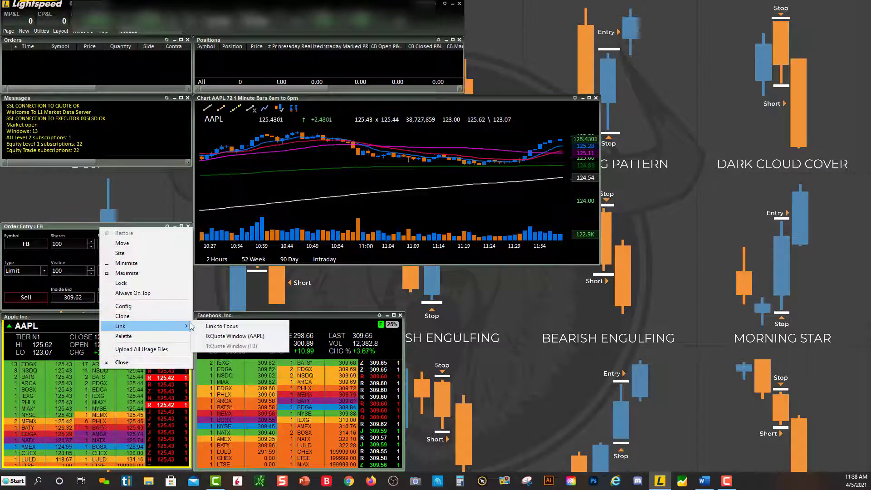
pyautogui.click(233, 336)
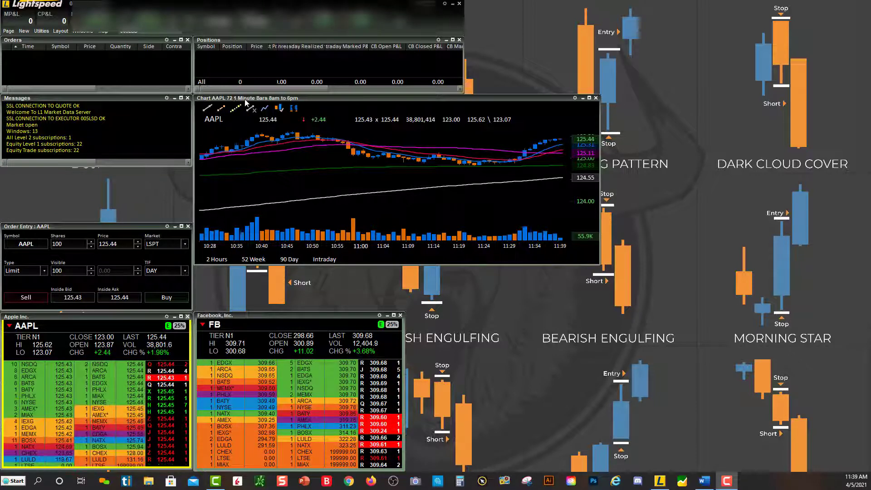
# - Link the 1-minute chart to the FB quote window
pyautogui.rightClick(314, 97)
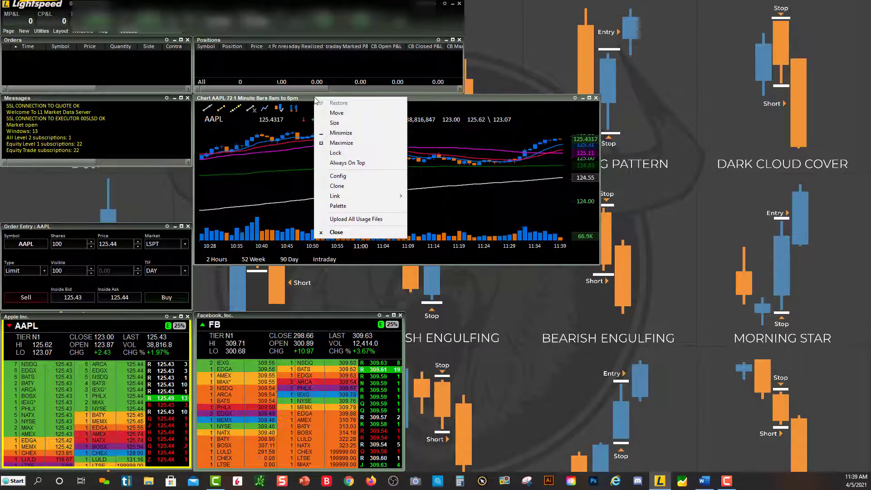
pyautogui.moveTo(345, 195)
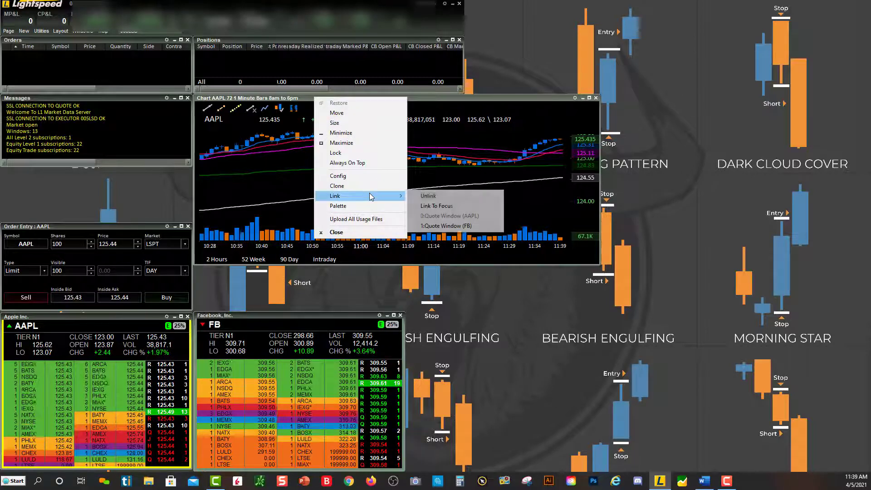
pyautogui.click(443, 226)
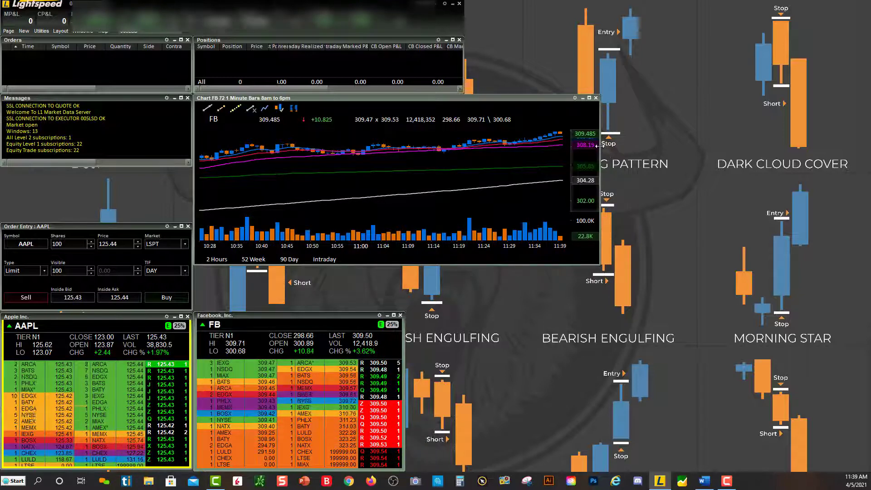
# - Narrow the 1-minute chart to the width of the Positions window and link it back to the AAPL quote window
pyautogui.moveTo(600, 145); pyautogui.dragTo(456, 143)
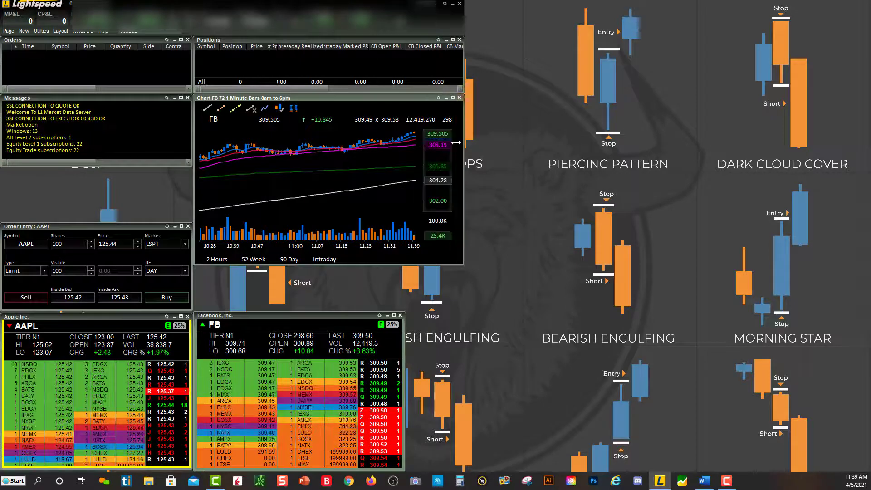
pyautogui.rightClick(298, 99)
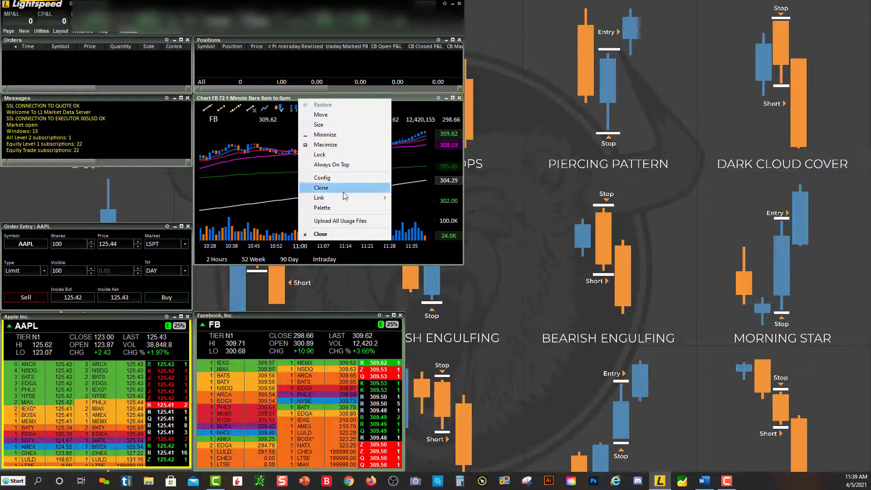
pyautogui.moveTo(347, 199)
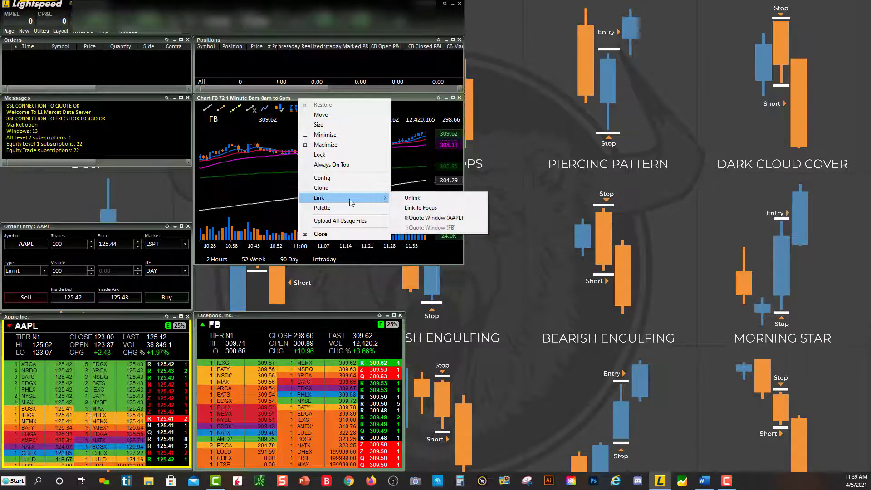
pyautogui.click(431, 218)
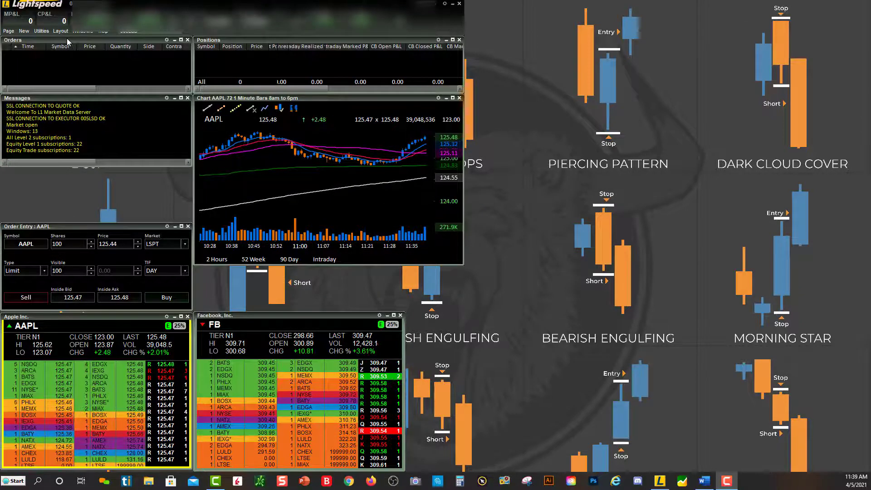
# - Move the Orders and Positions windows up beside the main Lightspeed toolbar window
pyautogui.moveTo(67, 38); pyautogui.dragTo(534, 8)
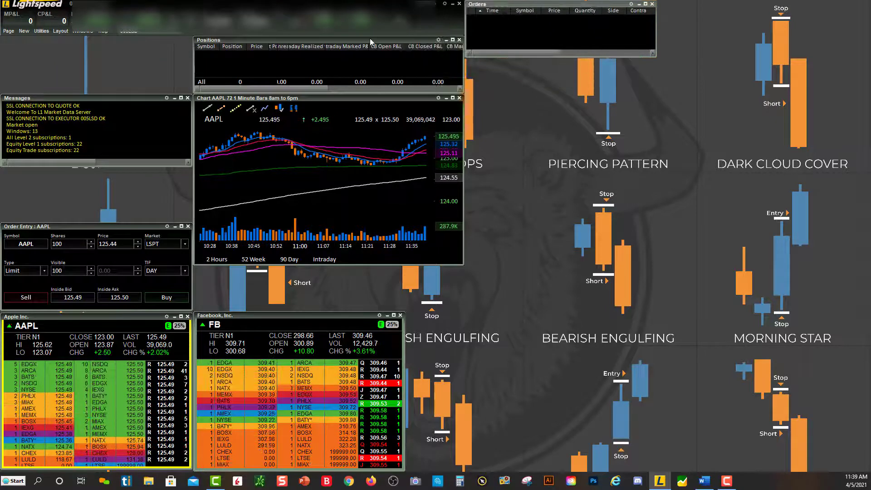
pyautogui.moveTo(371, 40); pyautogui.dragTo(766, 12)
pyautogui.moveTo(855, 20); pyautogui.dragTo(836, 16)
# - Swap the two windows so Positions sits next to the main toolbar with Orders beyond it, and narrow Positions to fit
pyautogui.click(536, 7)
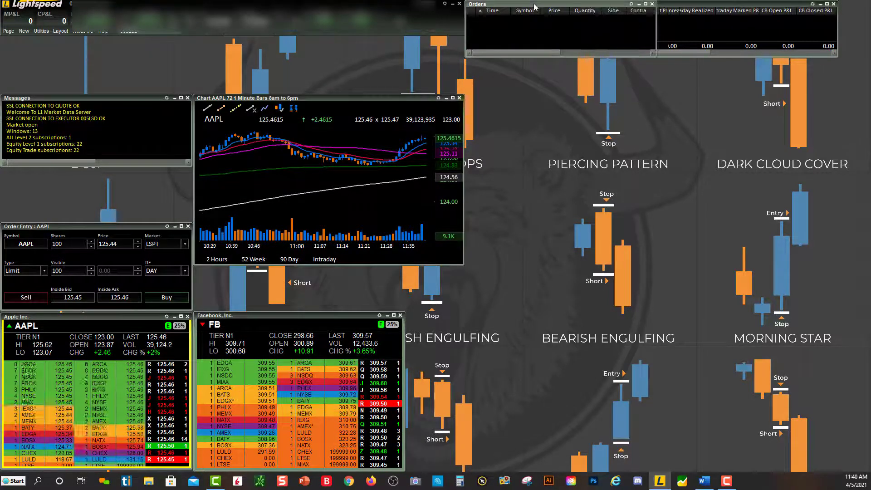
pyautogui.moveTo(539, 6); pyautogui.dragTo(584, 80)
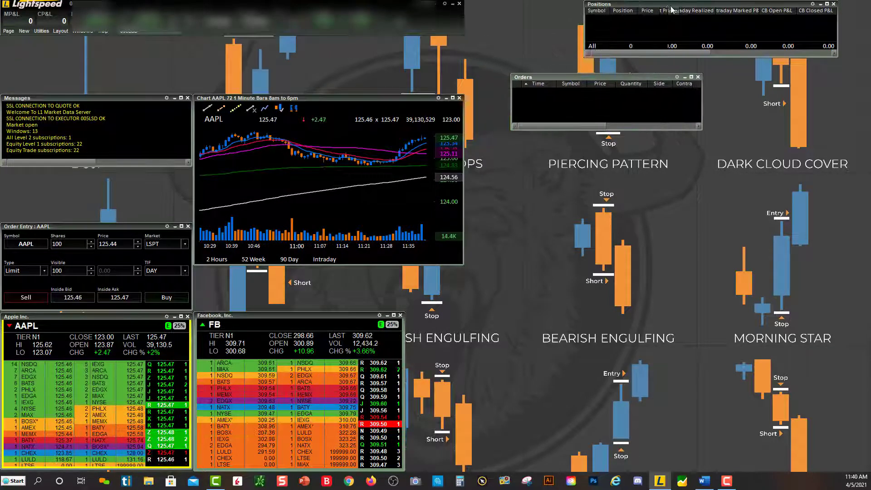
pyautogui.moveTo(661, 5); pyautogui.dragTo(543, 5)
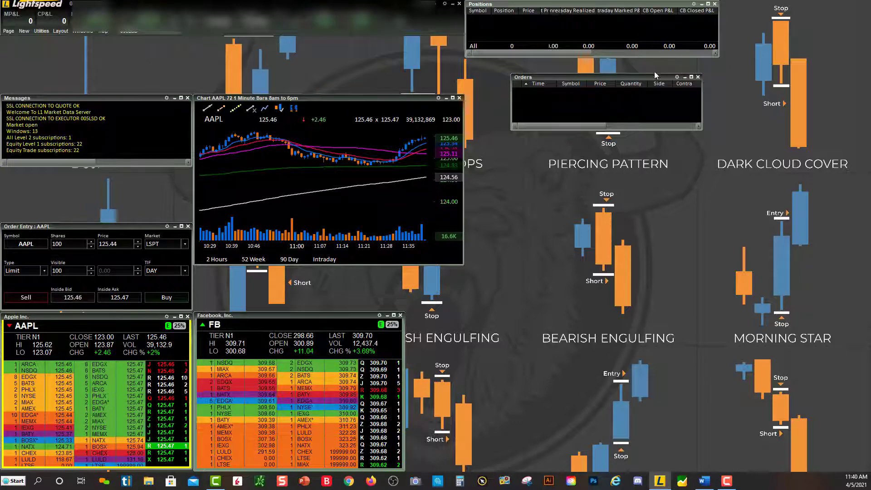
pyautogui.moveTo(656, 75); pyautogui.dragTo(816, 11)
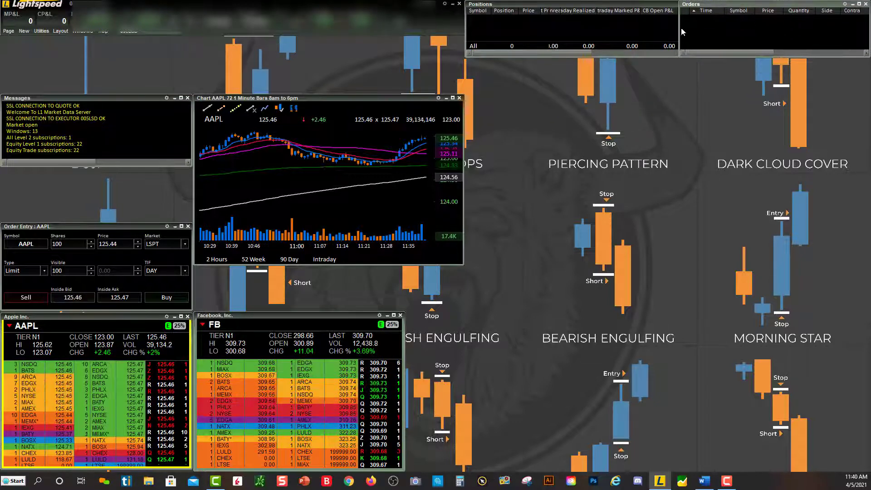
pyautogui.moveTo(680, 31)
pyautogui.mouseDown()
pyautogui.moveTo(713, 28)
pyautogui.moveTo(666, 23)
pyautogui.mouseUp()
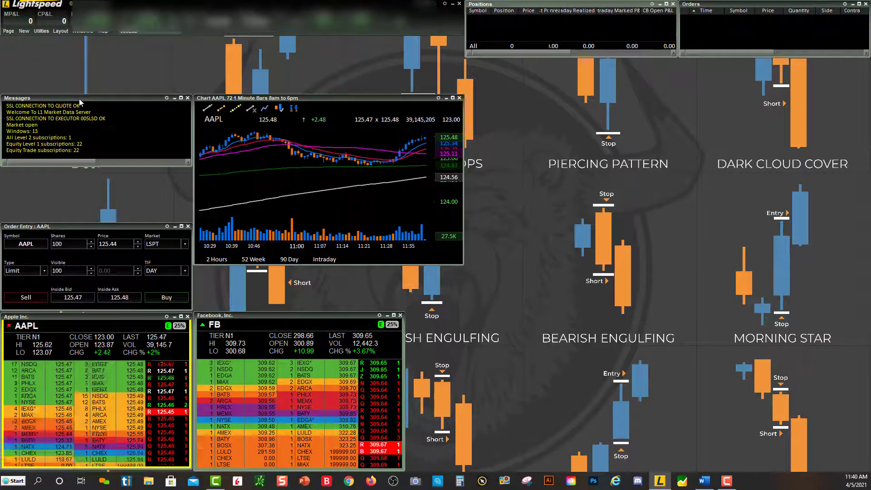
# - Move the Messages window beneath Positions, and fit the AAPL chart above Order Entry at about the same width
pyautogui.moveTo(79, 100); pyautogui.dragTo(566, 64)
pyautogui.moveTo(350, 99); pyautogui.dragTo(155, 40)
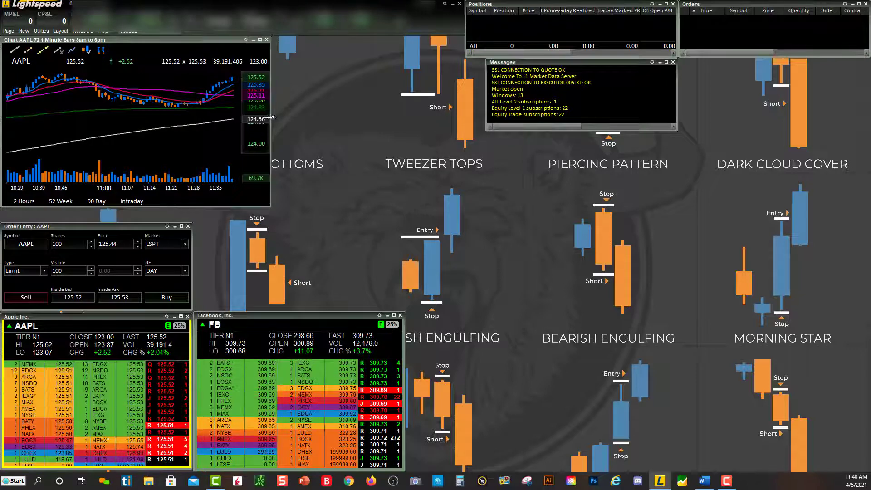
pyautogui.moveTo(270, 117); pyautogui.dragTo(195, 113)
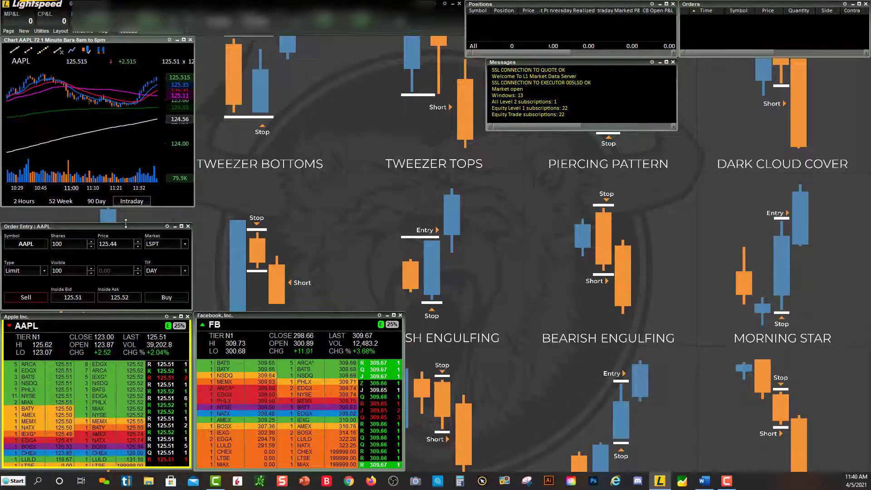
# - Extend the AAPL Order Entry window up to the chart above it, and narrow the AAPL chart to match its width
pyautogui.moveTo(125, 222); pyautogui.dragTo(125, 216)
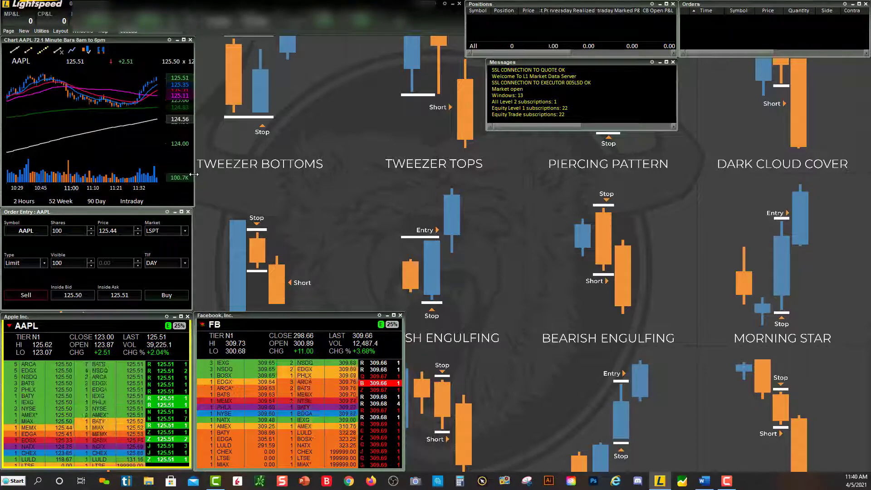
pyautogui.moveTo(193, 175); pyautogui.dragTo(190, 175)
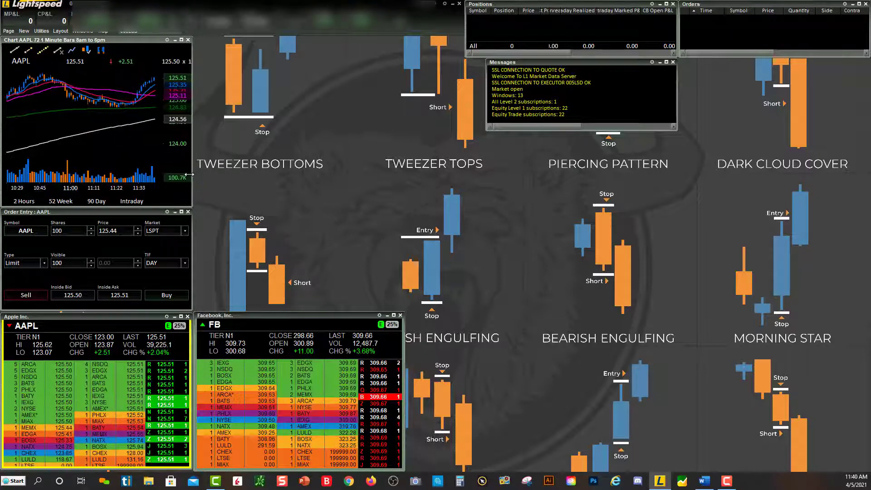
# - Open a second chart, place it beside the AAPL chart, and match it to that chart's height and the FB quote window's width
pyautogui.click(24, 31)
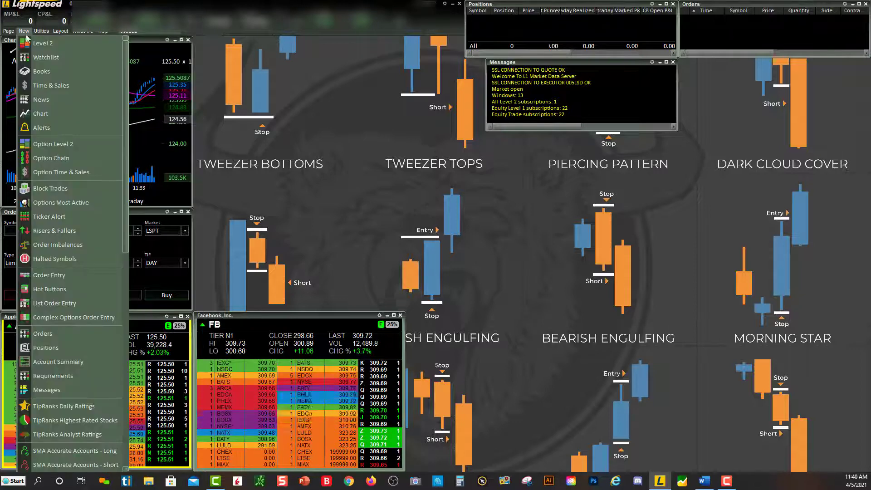
pyautogui.click(48, 115)
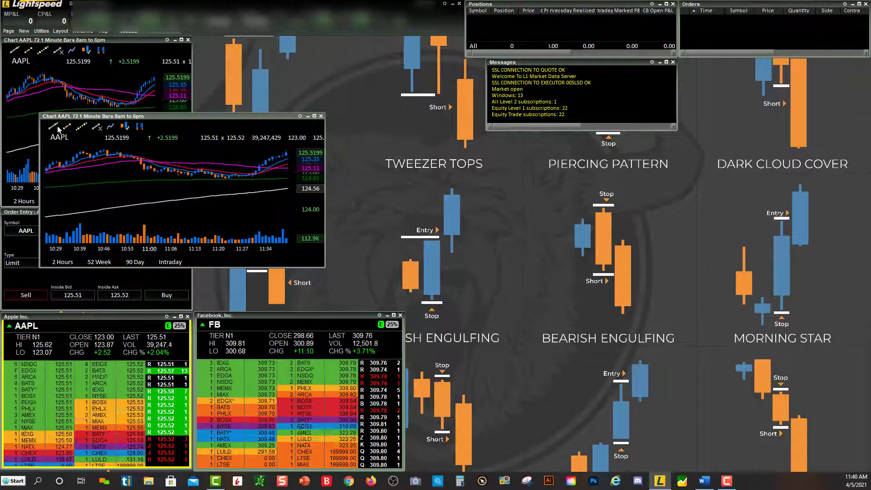
pyautogui.moveTo(39, 145); pyautogui.dragTo(106, 139)
pyautogui.moveTo(230, 118); pyautogui.dragTo(324, 42)
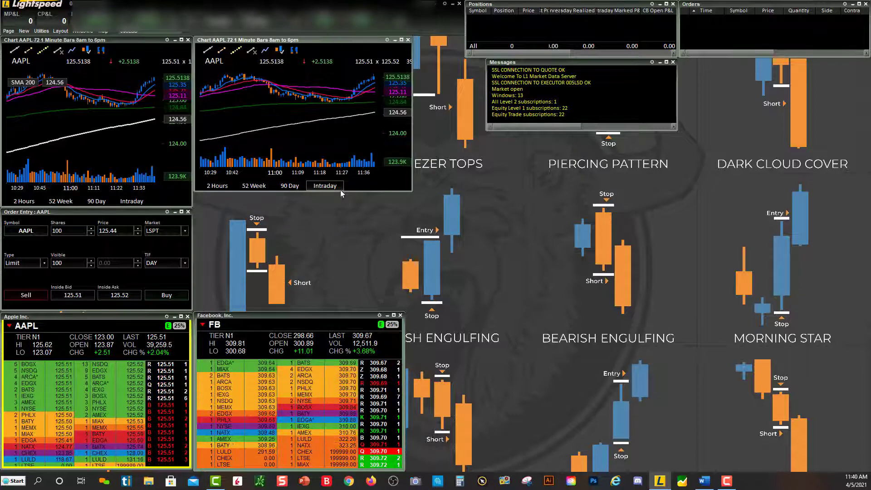
pyautogui.moveTo(339, 192); pyautogui.dragTo(339, 207)
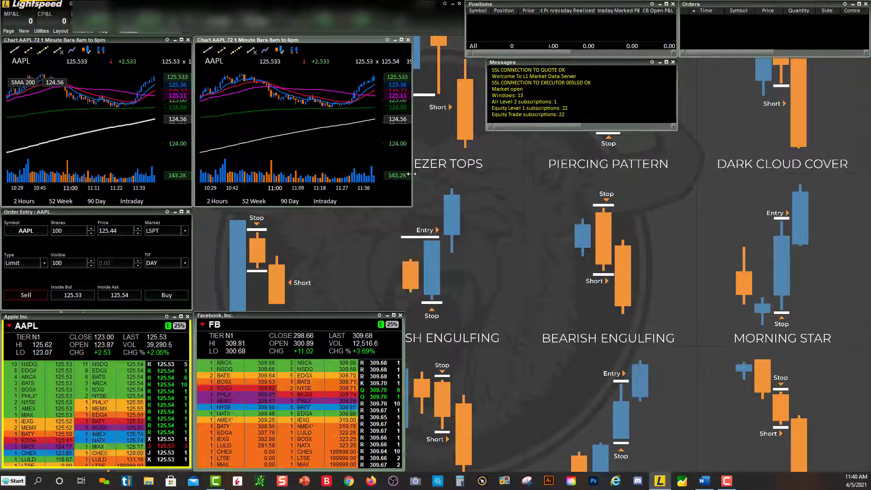
pyautogui.moveTo(412, 174); pyautogui.dragTo(404, 174)
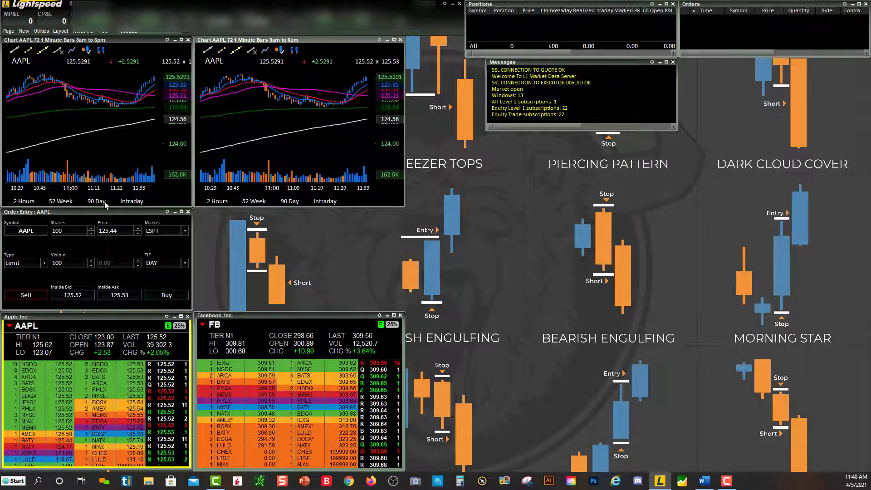
# - Link the second chart to the FB quote window
pyautogui.rightClick(316, 39)
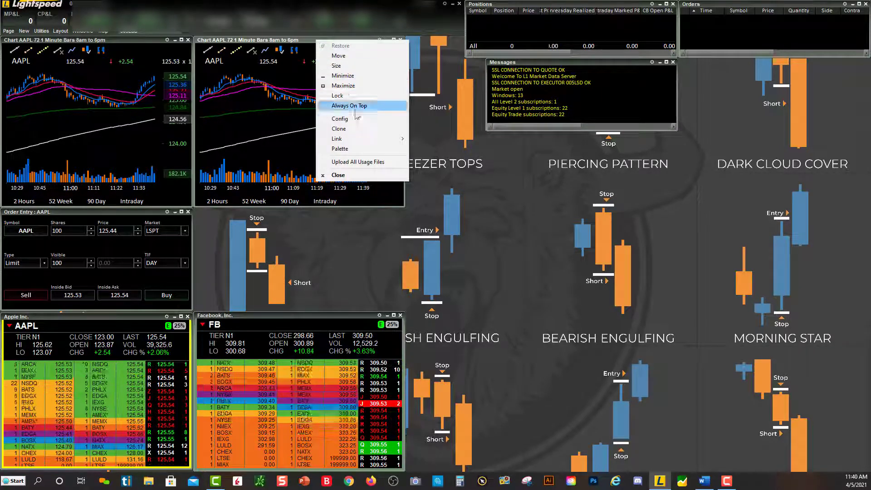
pyautogui.moveTo(368, 140)
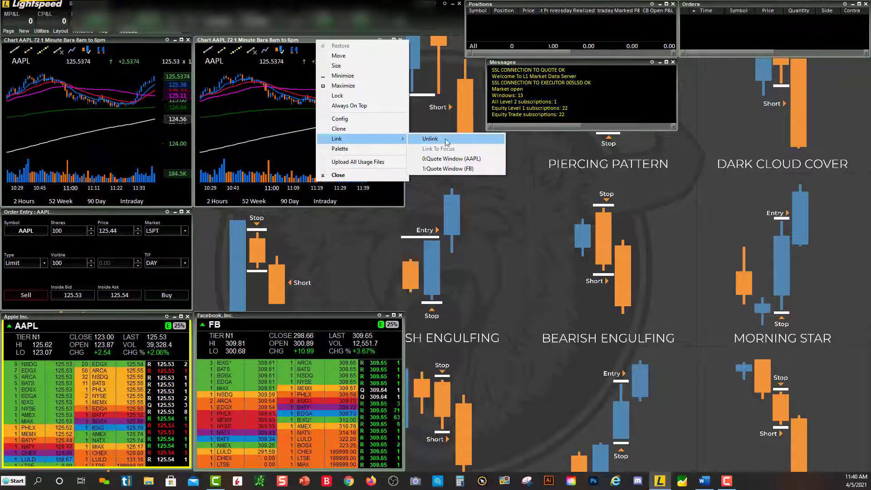
pyautogui.click(469, 171)
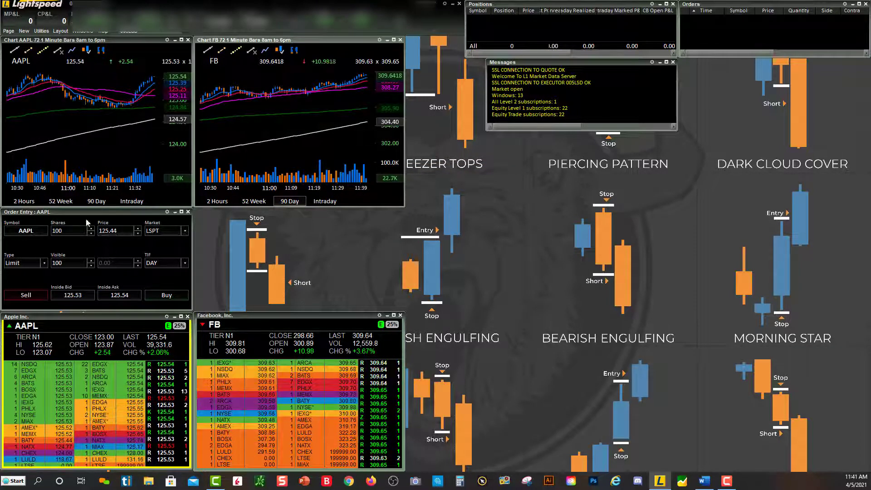
# - Open a second Order Entry window and fit it into the gap between the FB chart and the FB Level 2 window
pyautogui.click(29, 31)
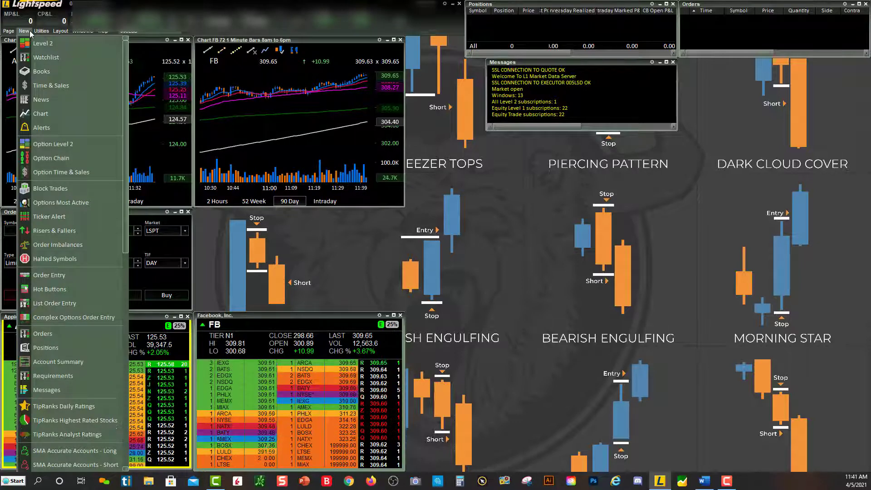
pyautogui.moveTo(103, 31)
pyautogui.click(25, 32)
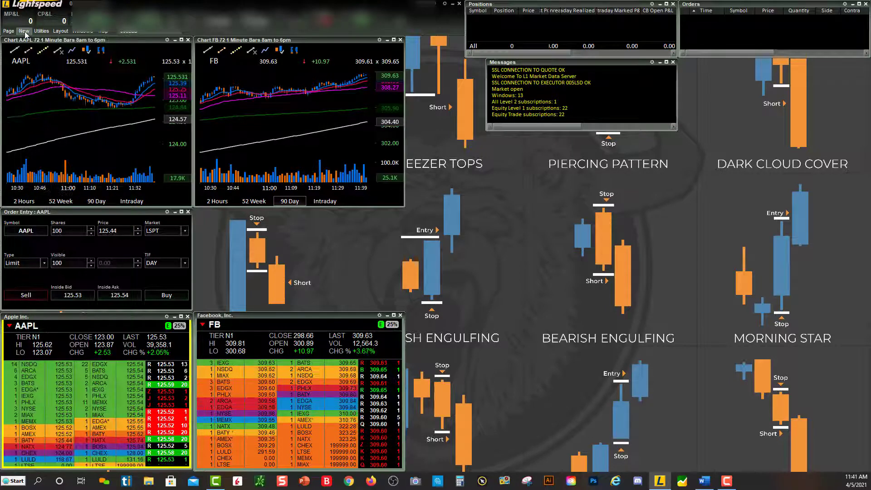
pyautogui.click(25, 32)
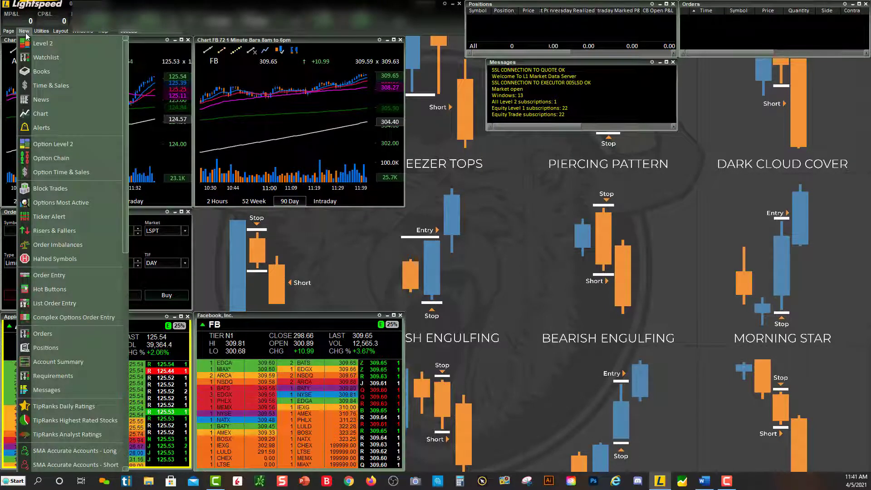
pyautogui.click(66, 277)
pyautogui.moveTo(186, 276); pyautogui.dragTo(339, 213)
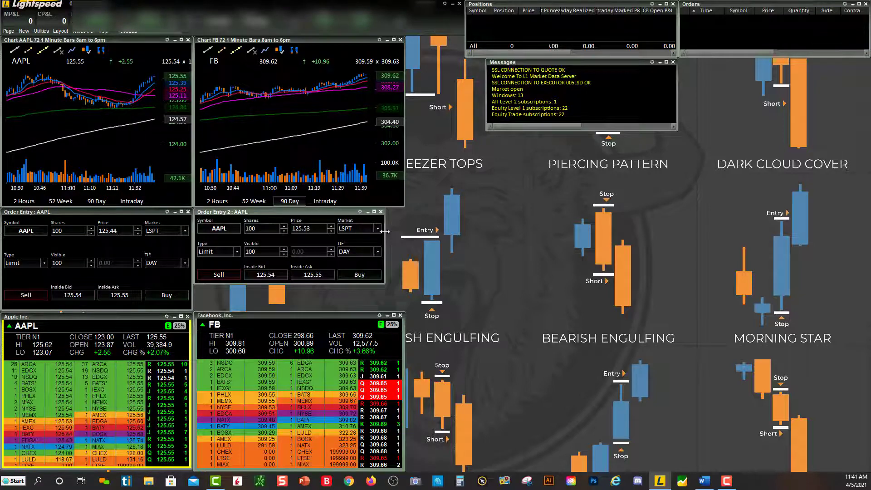
pyautogui.moveTo(385, 232); pyautogui.dragTo(404, 233)
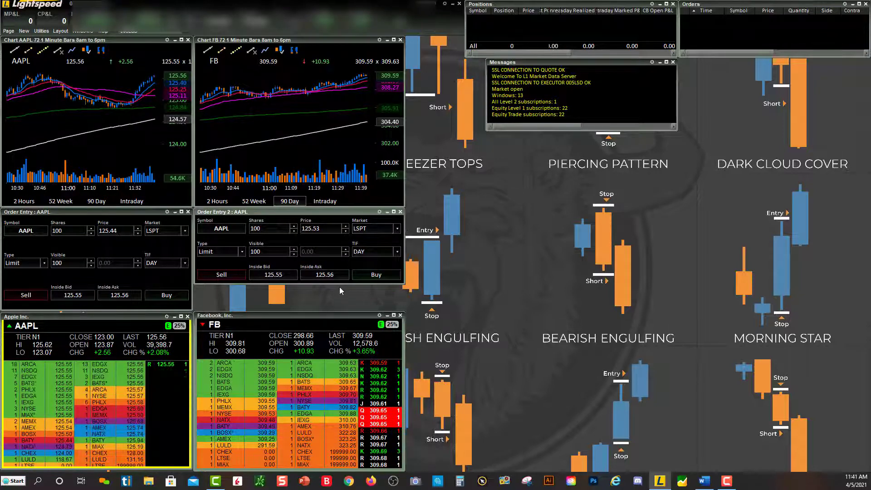
pyautogui.moveTo(340, 285); pyautogui.dragTo(339, 304)
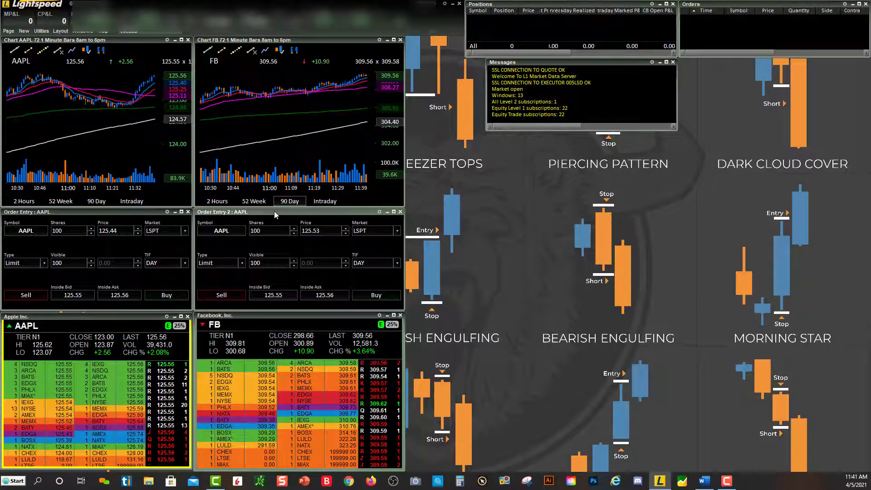
# - Link the second Order Entry window to the FB quote window
pyautogui.rightClick(274, 213)
pyautogui.moveTo(328, 311)
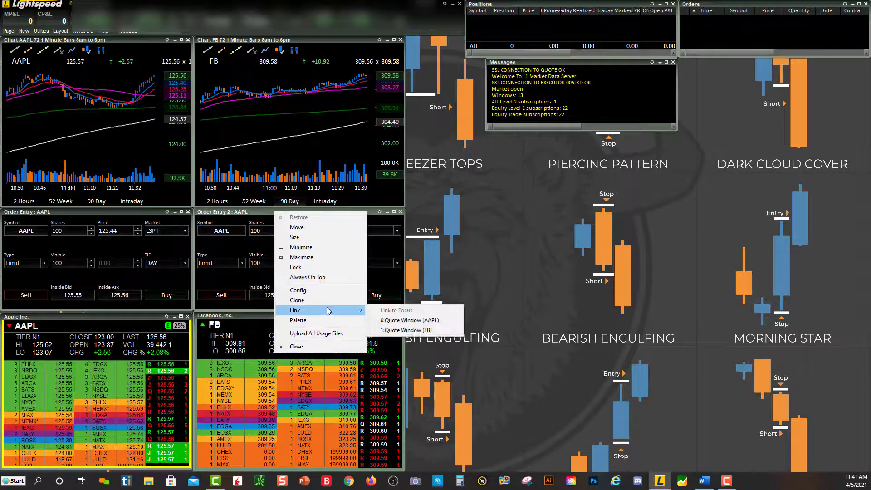
pyautogui.click(420, 335)
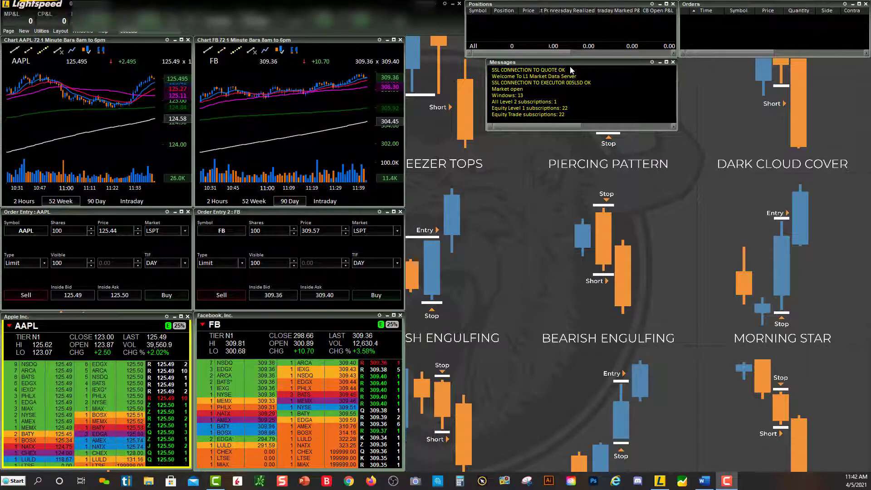
# - Move Messages and Orders out of the way, then place Positions in the workspace's upper far corner and widen it toward the main toolbar
pyautogui.moveTo(570, 68); pyautogui.dragTo(531, 158)
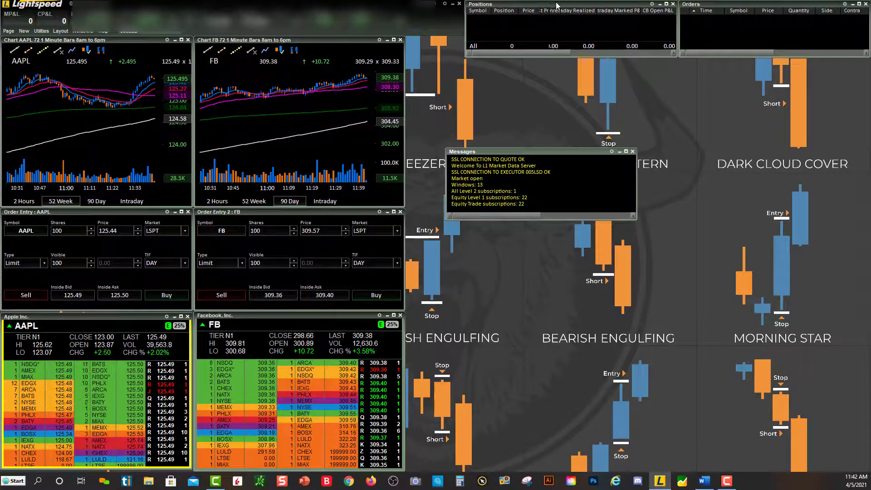
pyautogui.moveTo(550, 7); pyautogui.dragTo(492, 6)
pyautogui.moveTo(407, 8); pyautogui.dragTo(466, 9)
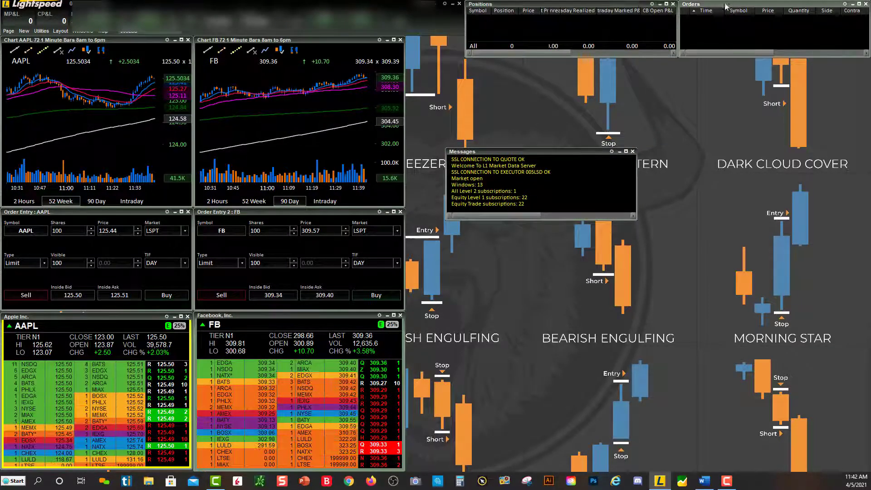
pyautogui.moveTo(713, 8); pyautogui.dragTo(738, 110)
pyautogui.click(636, 11)
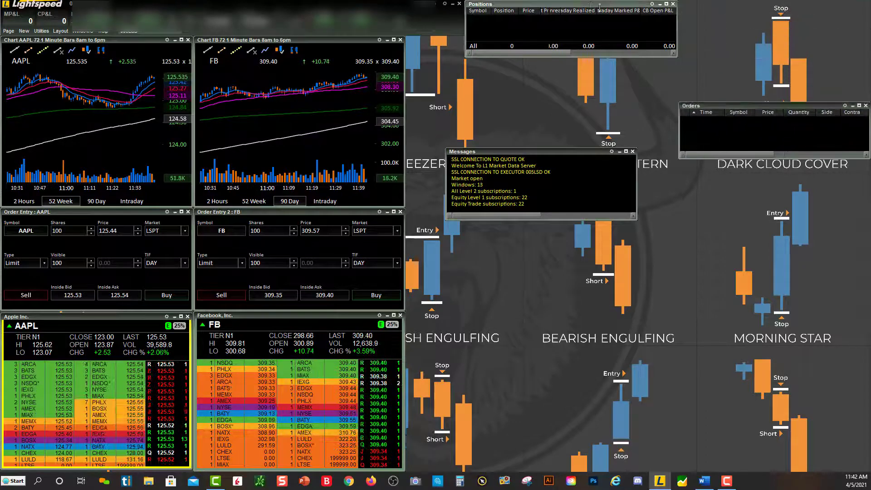
pyautogui.moveTo(614, 5); pyautogui.dragTo(806, 6)
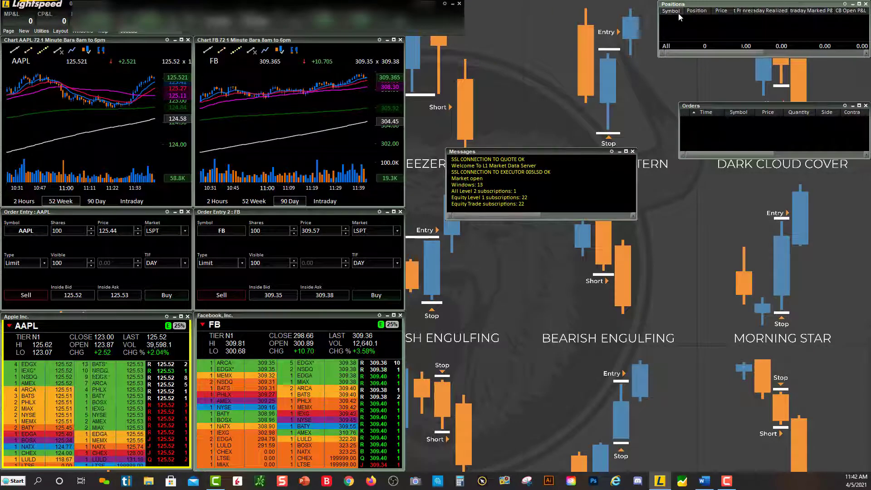
pyautogui.moveTo(659, 14); pyautogui.dragTo(565, 4)
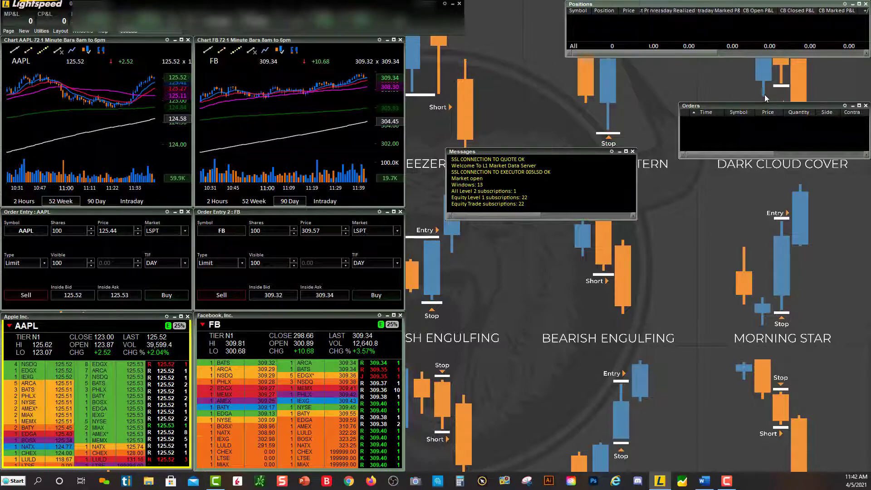
# - Fit Orders directly beneath Positions at the same width, and narrow Messages to fit between the FB chart and Orders
pyautogui.moveTo(767, 103); pyautogui.dragTo(746, 59)
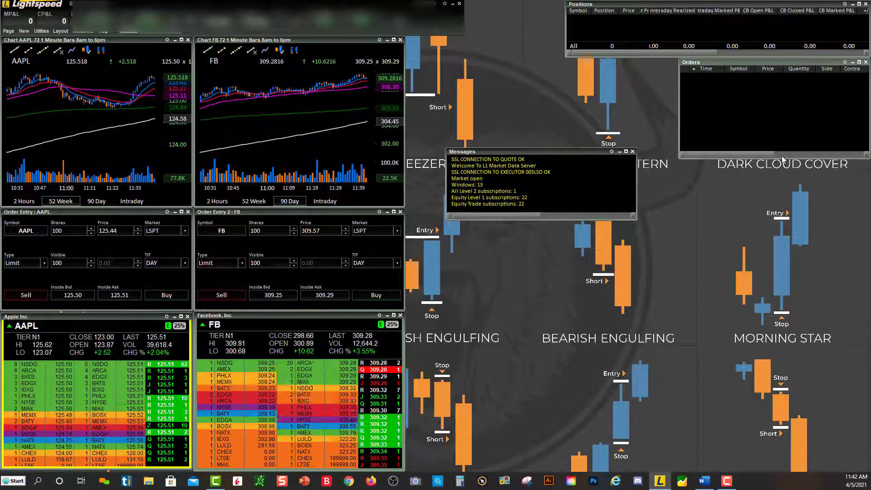
pyautogui.moveTo(783, 158); pyautogui.dragTo(783, 131)
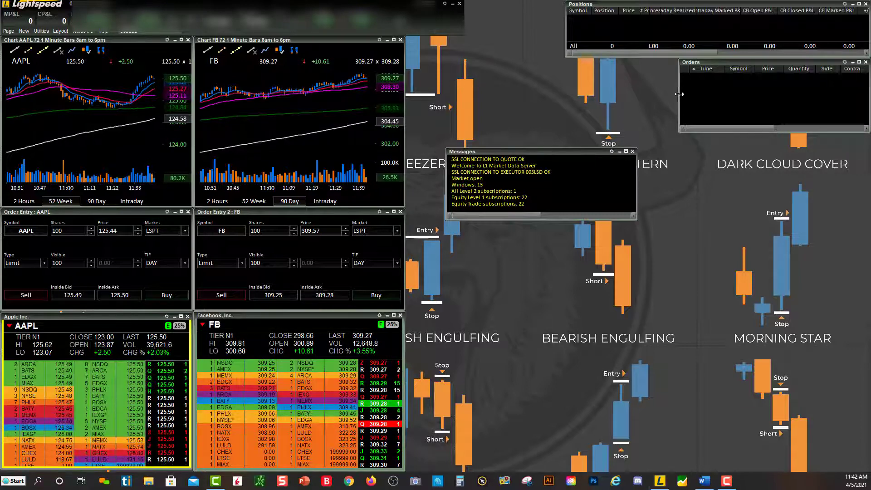
pyautogui.moveTo(680, 94); pyautogui.dragTo(564, 75)
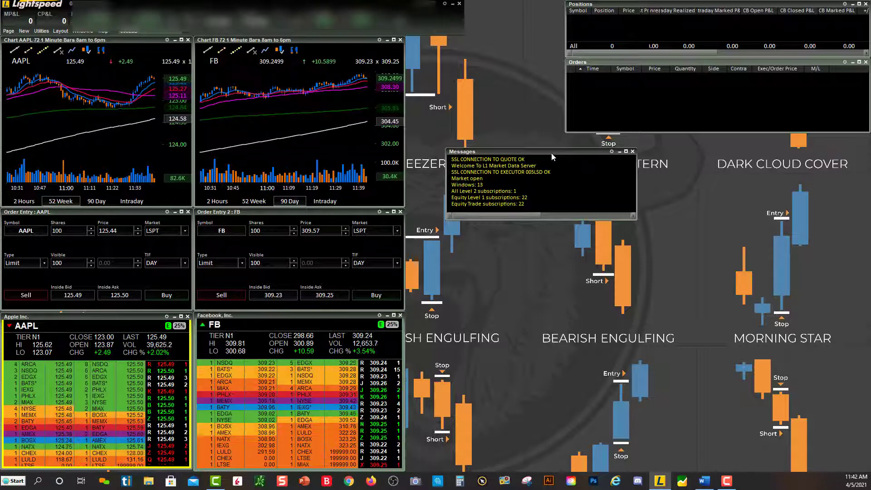
pyautogui.moveTo(550, 151); pyautogui.dragTo(508, 45)
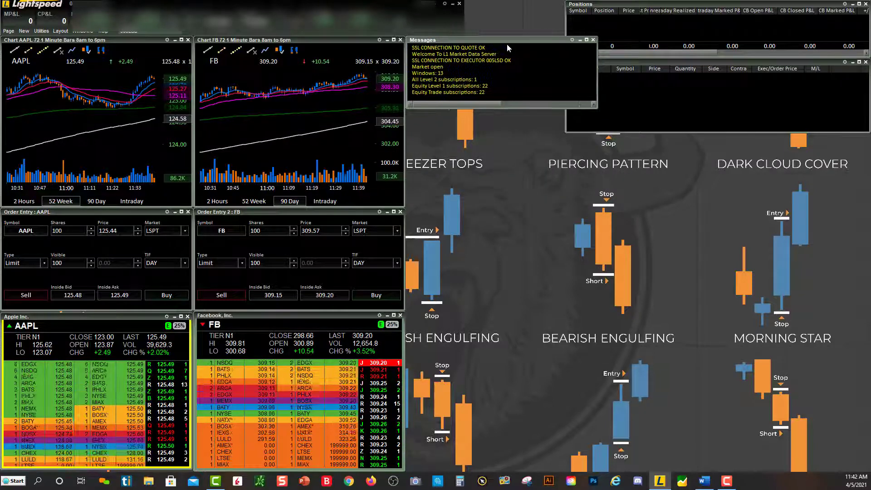
pyautogui.moveTo(597, 56); pyautogui.dragTo(531, 64)
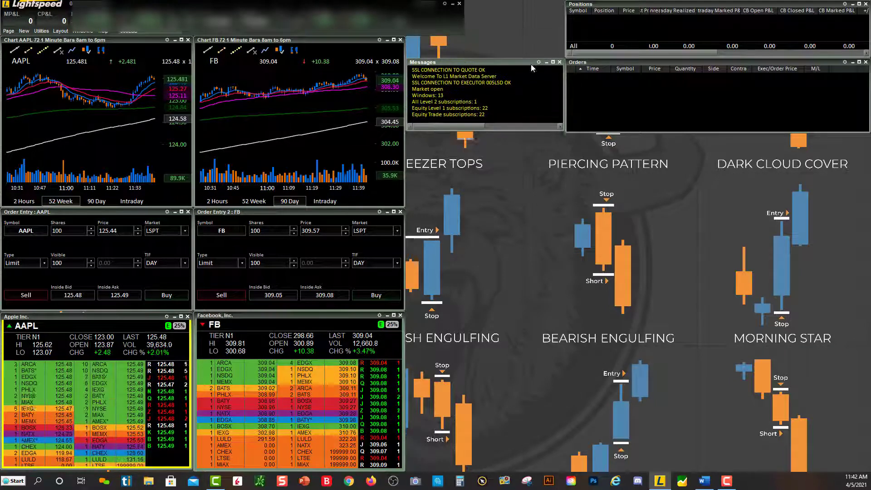
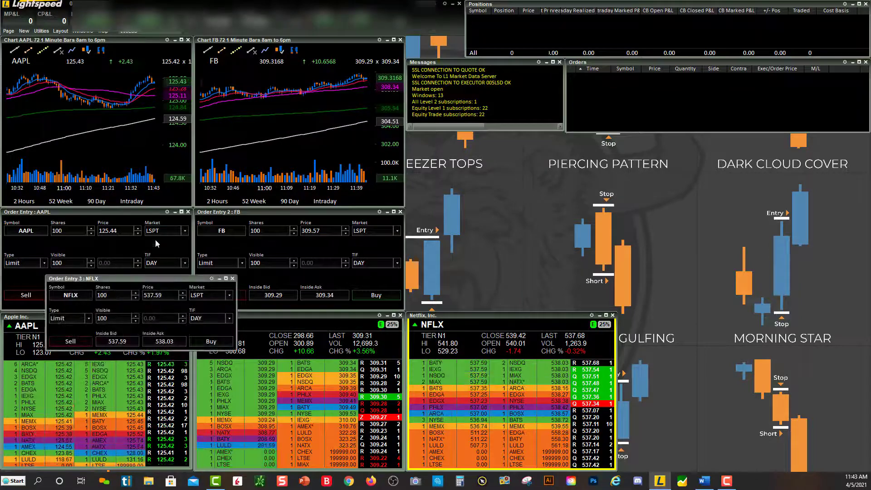
# - Place the third Order Entry window above the NFLX Level 2 window and resize it to fill the row at the same width
pyautogui.moveTo(149, 282); pyautogui.dragTo(529, 244)
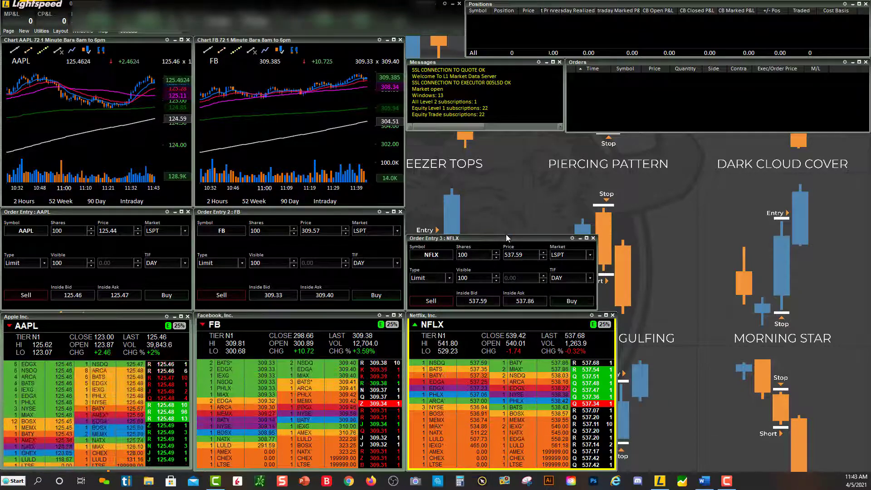
pyautogui.moveTo(507, 237); pyautogui.dragTo(506, 209)
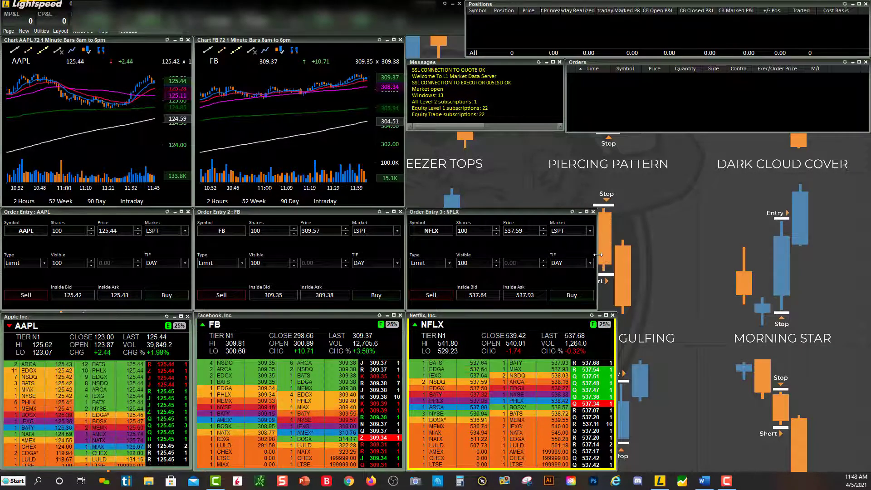
pyautogui.moveTo(598, 255); pyautogui.dragTo(618, 255)
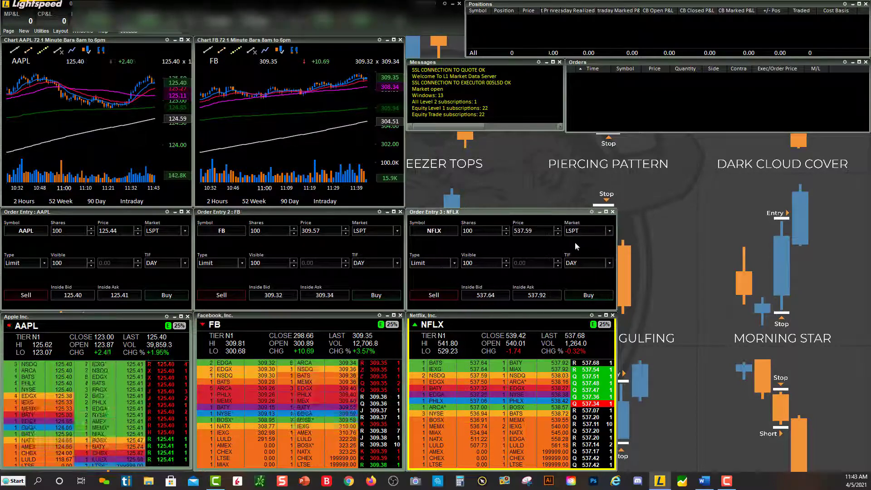
# - Link the third Order Entry window to the NFLX quote window
pyautogui.rightClick(498, 212)
pyautogui.moveTo(555, 312)
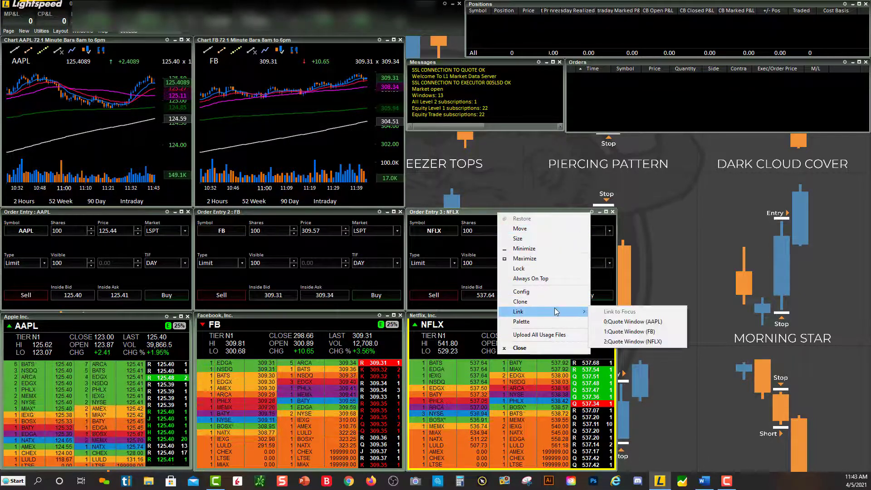
pyautogui.click(627, 341)
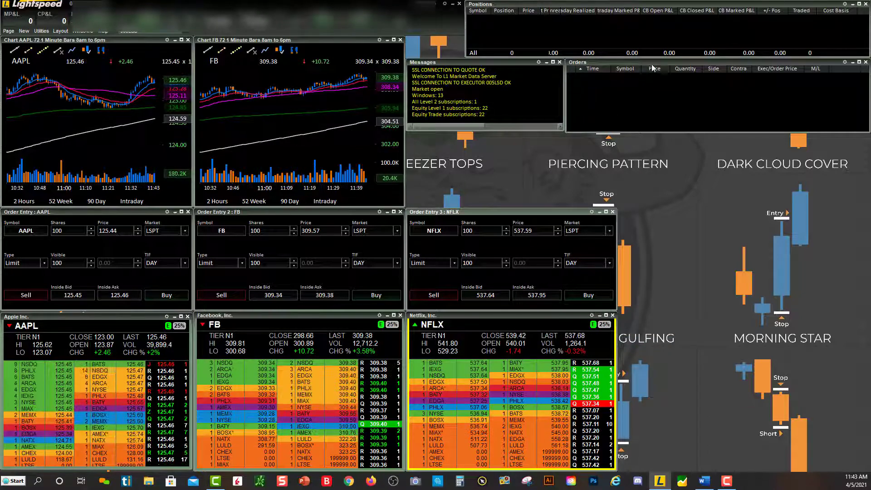
# - Move the Messages window beneath the Orders window, against the workspace's outer edge
pyautogui.moveTo(513, 68); pyautogui.dragTo(819, 143)
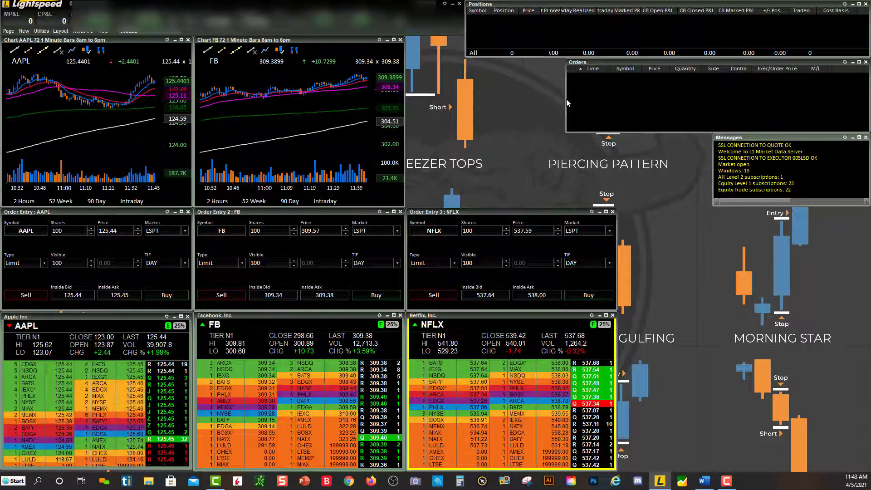
# - Narrow Orders to the Messages width, then add an NFLX chart above the third Order Entry window and match its width
pyautogui.moveTo(566, 94); pyautogui.dragTo(707, 93)
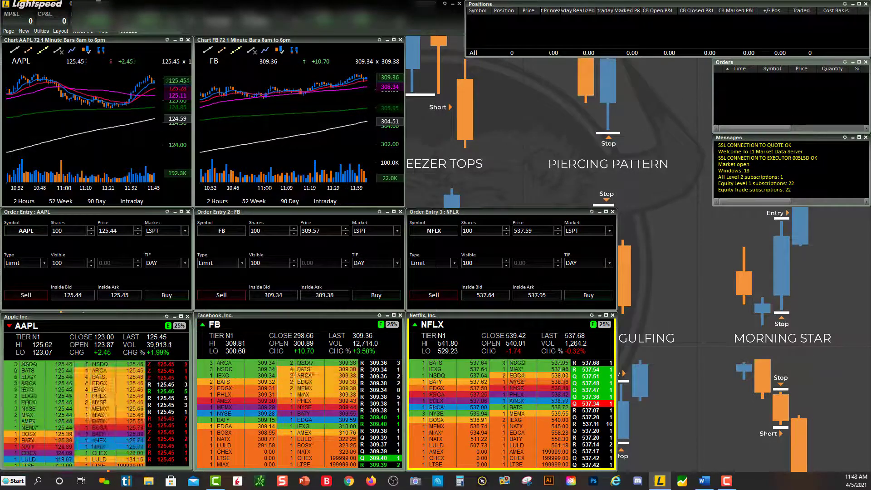
pyautogui.click(24, 31)
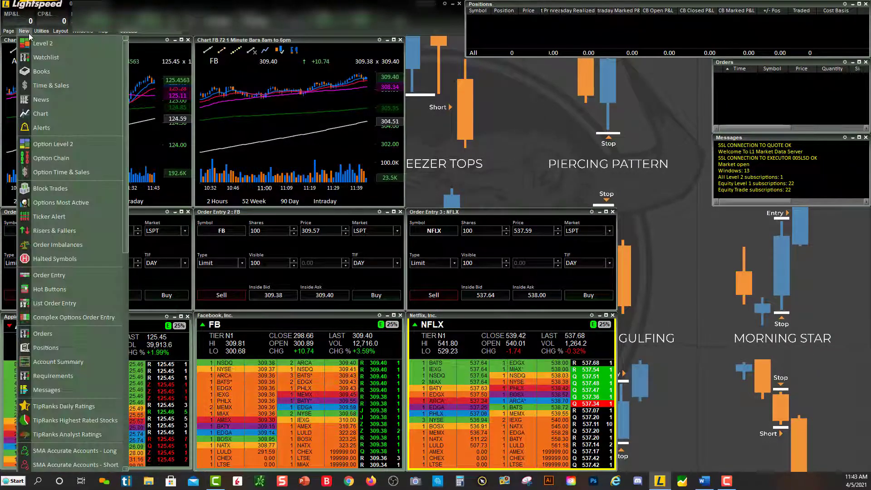
pyautogui.click(40, 114)
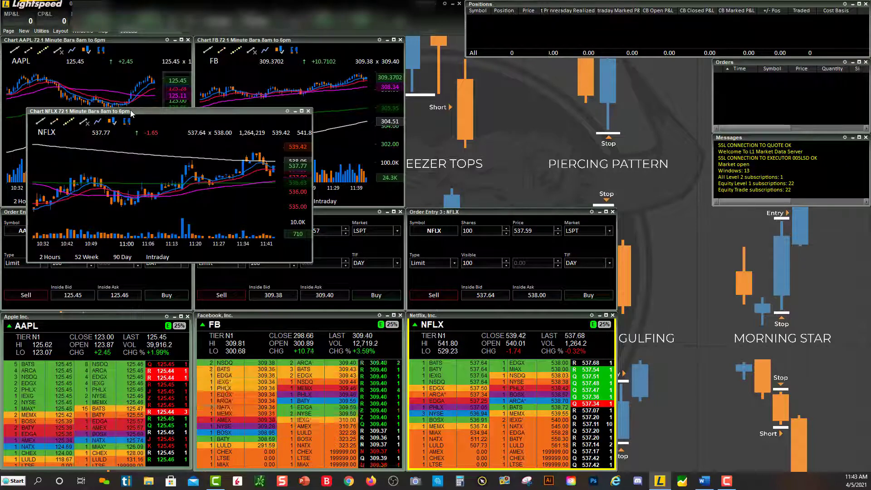
pyautogui.moveTo(129, 110); pyautogui.dragTo(512, 72)
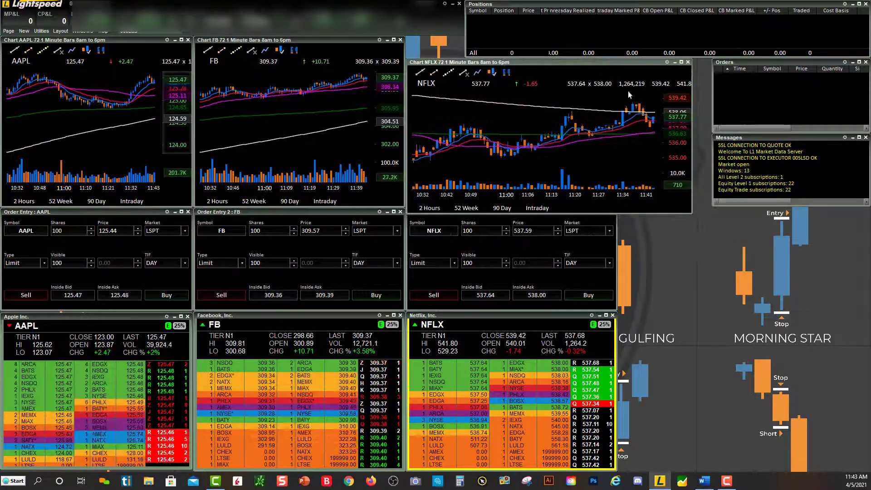
pyautogui.moveTo(692, 106); pyautogui.dragTo(616, 105)
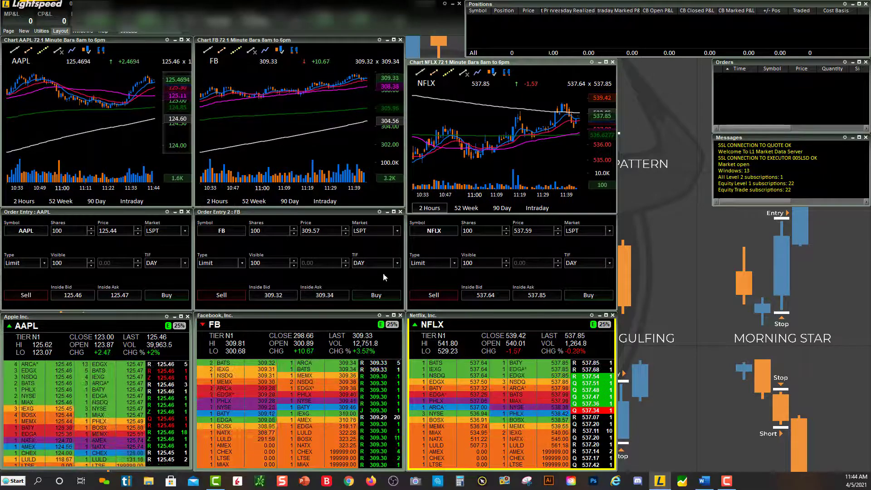
# - Examine the options for saving a layout and the list of predefined equities layouts, without loading any
pyautogui.click(59, 31)
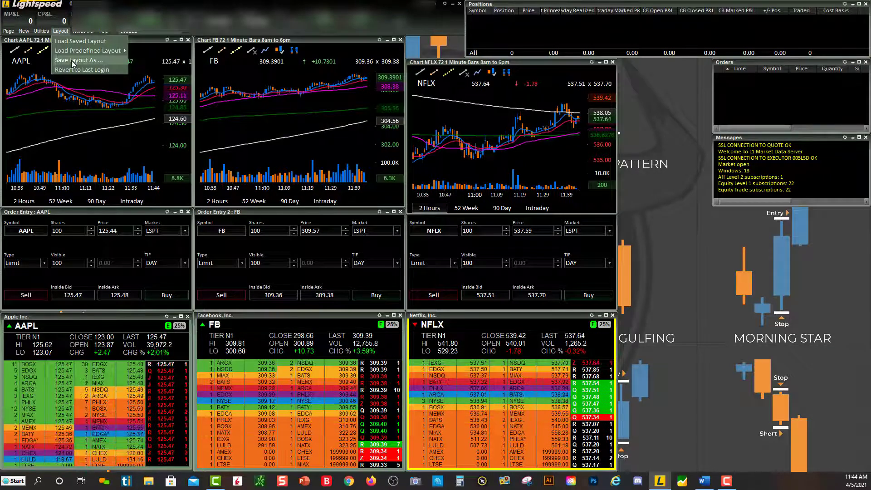
pyautogui.moveTo(91, 51)
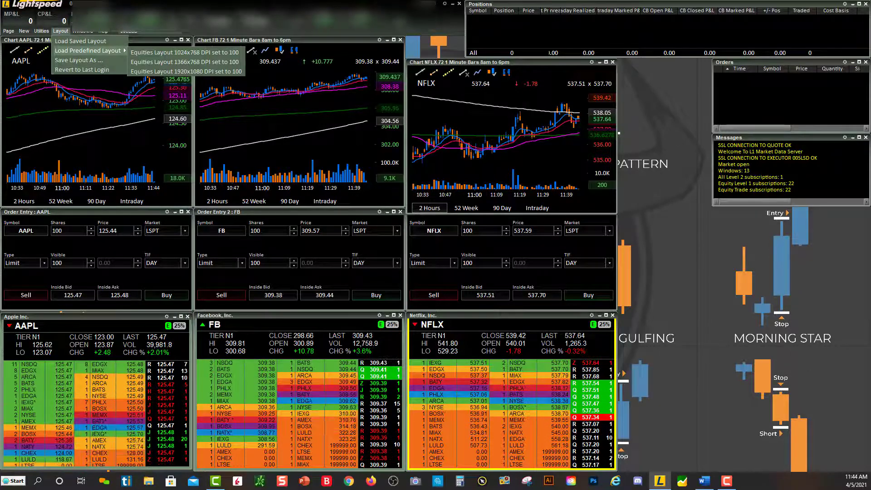
pyautogui.click(658, 161)
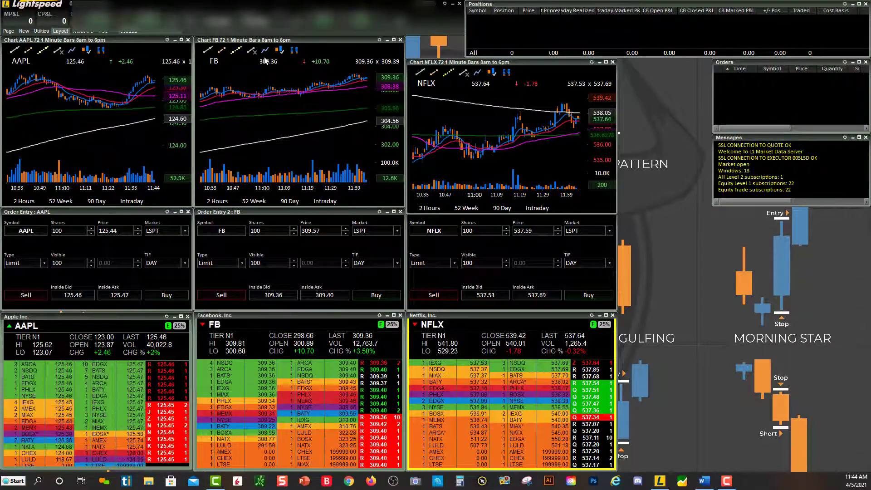
# - Bring up the quit confirmation, turn off Save All Changes, and decline to quit
pyautogui.click(460, 3)
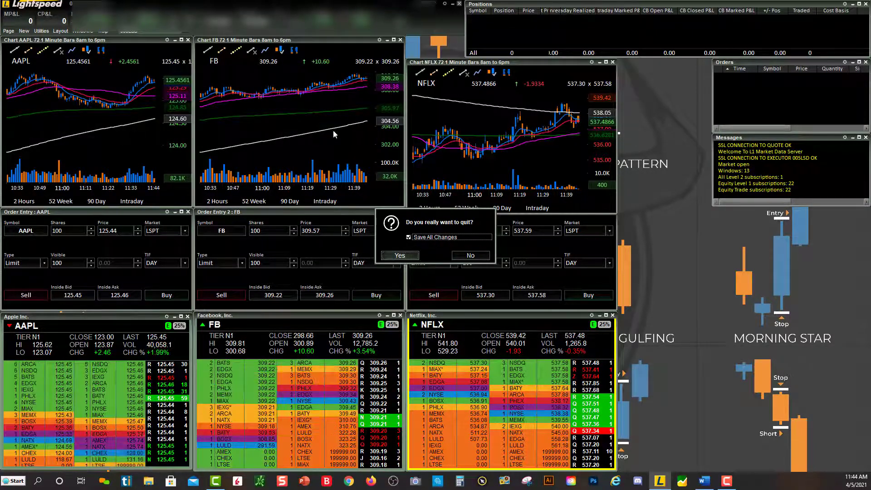
pyautogui.click(410, 237)
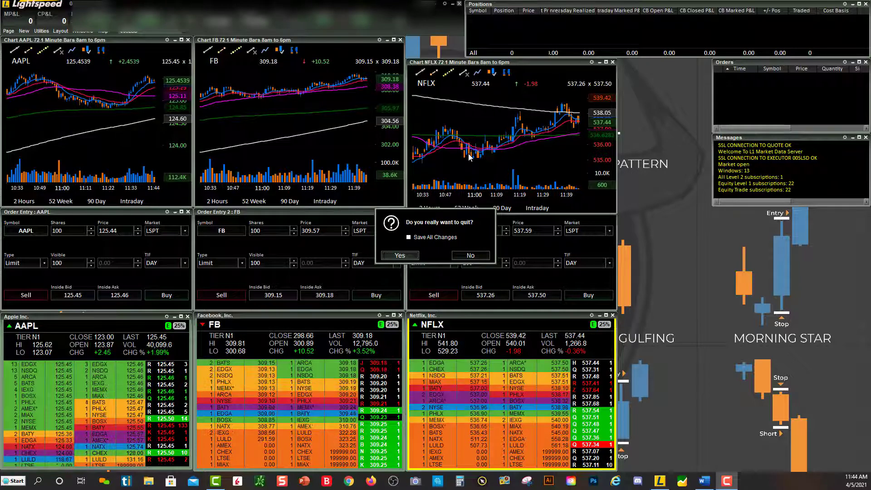
pyautogui.click(471, 255)
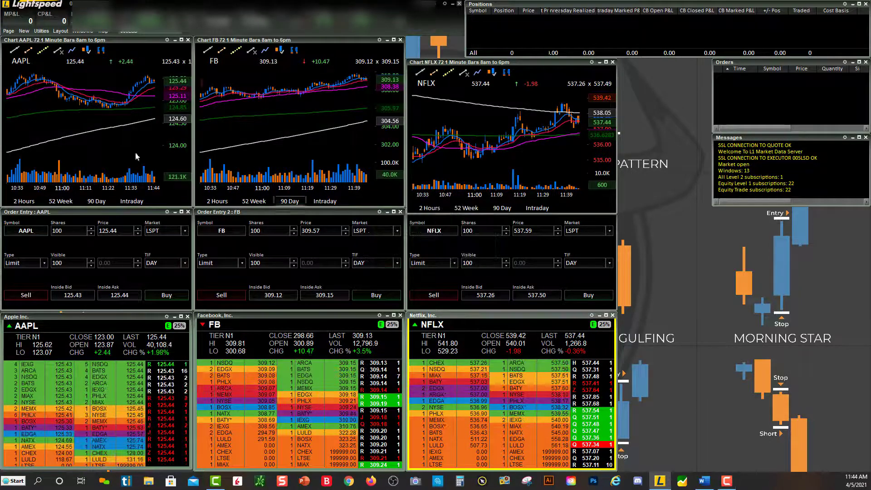
# - Review the options for loading a saved layout and reverting to the last login, leaving the layout as is
pyautogui.click(60, 32)
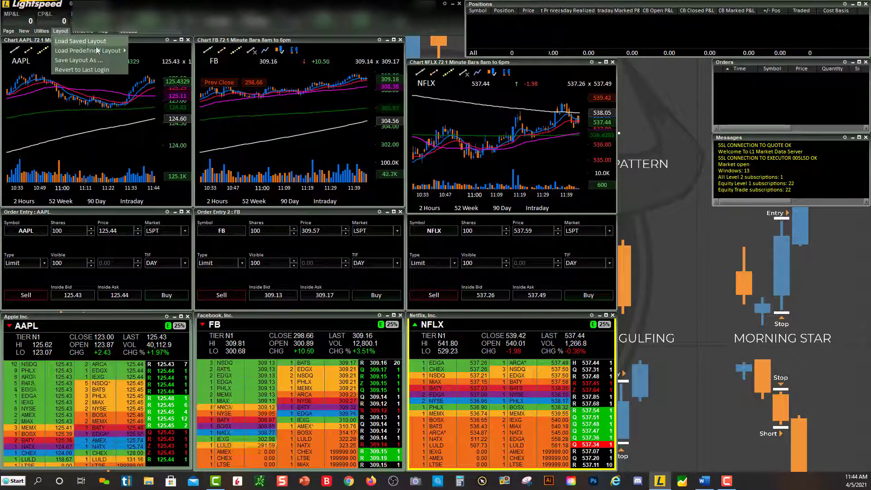
pyautogui.click(389, 170)
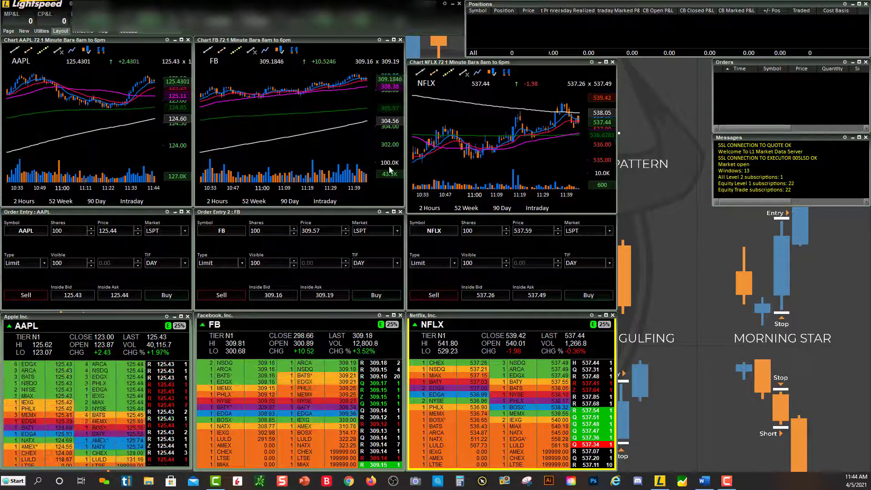